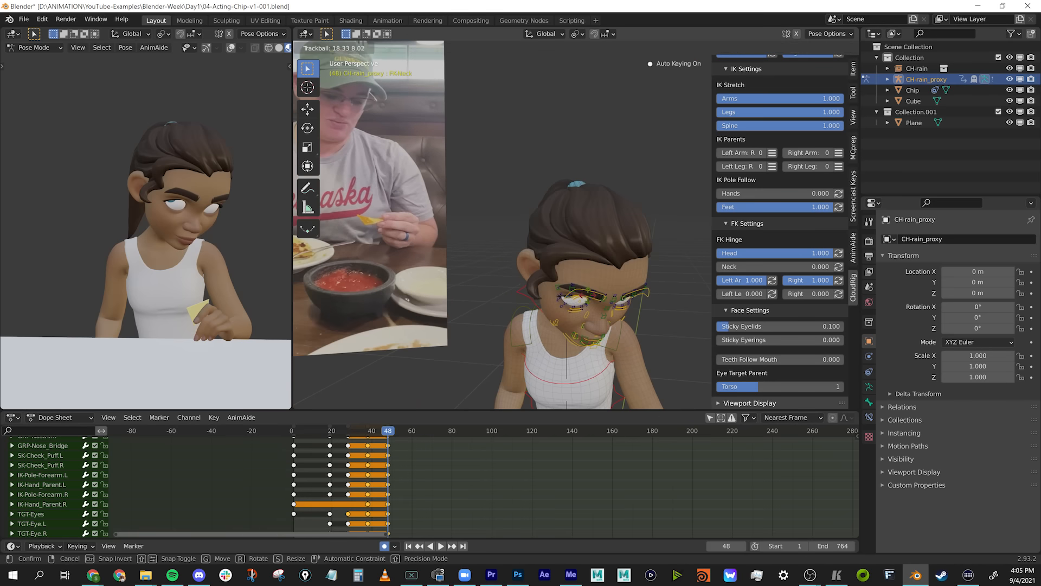
Refine the looking-down pose at frame 48 by adjusting the head and eye target and rotating the left clavicle.
middle_click_drag(618, 304, 592, 281)
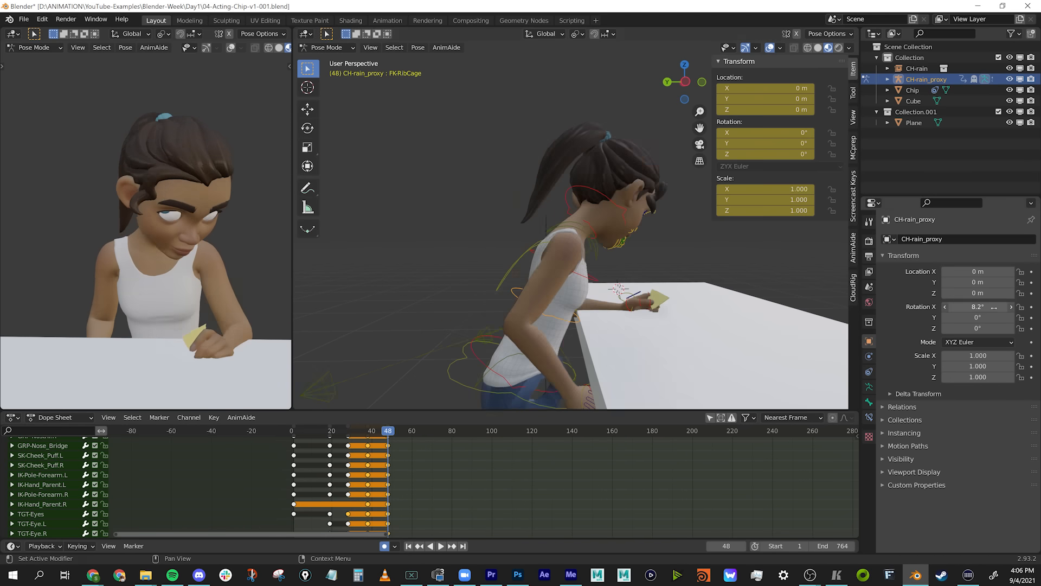
middle_click_drag(543, 217, 780, 145)
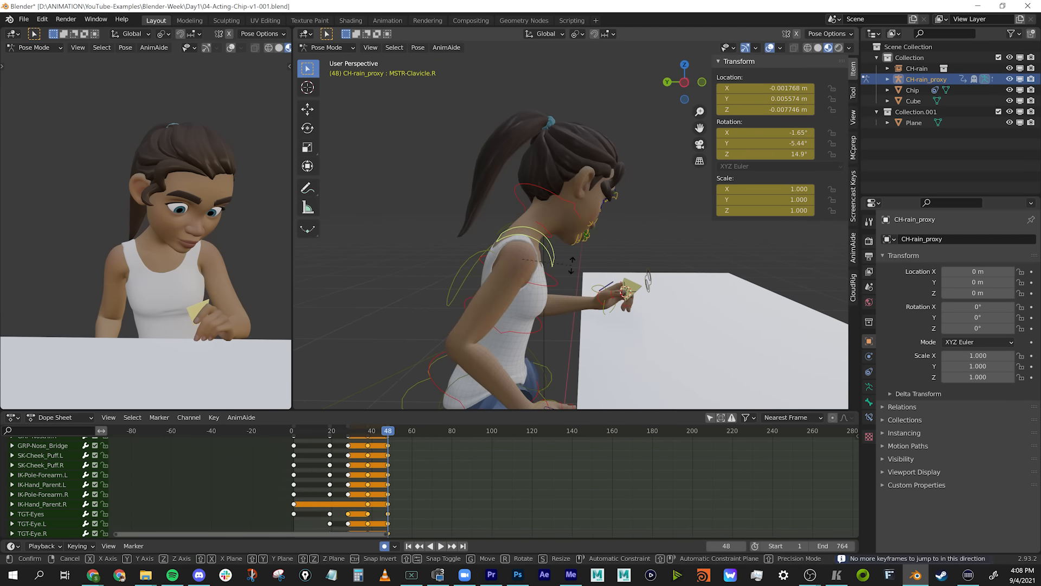
key("r")
key("r")
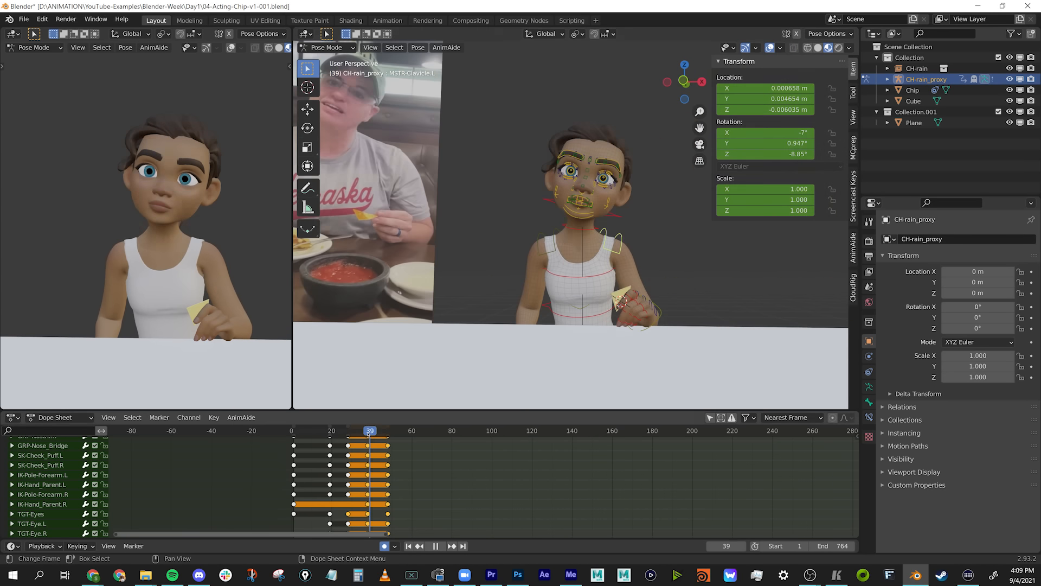
Select the eye target at frame 43 and key it there with Ease To Ease on its animation curves.
left_click(376, 442)
left_click(378, 432)
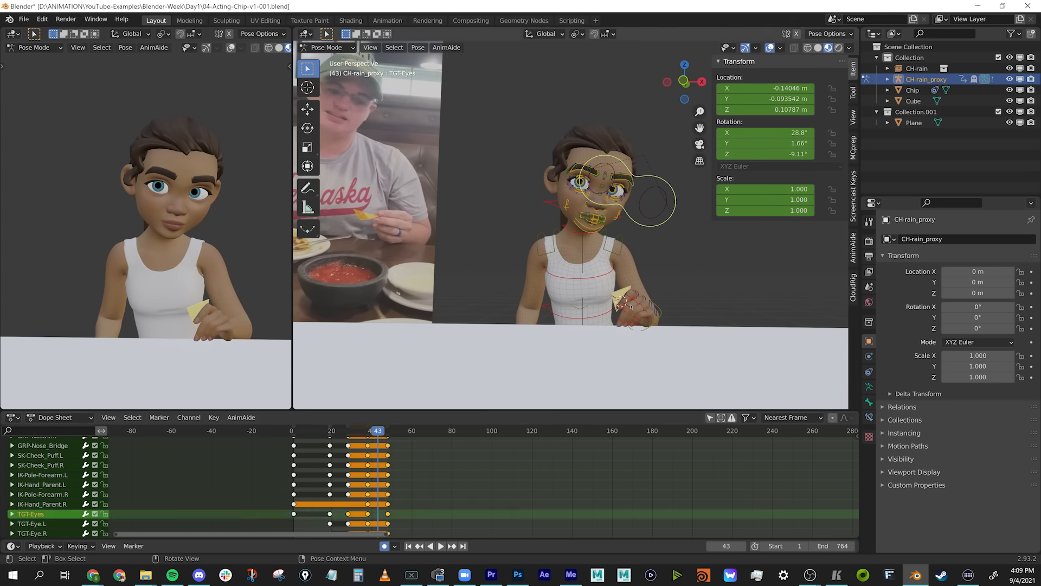
left_click(654, 175)
key("ctrl+Tab")
left_click(853, 471)
left_click(788, 450)
left_click(791, 455)
left_click(791, 455)
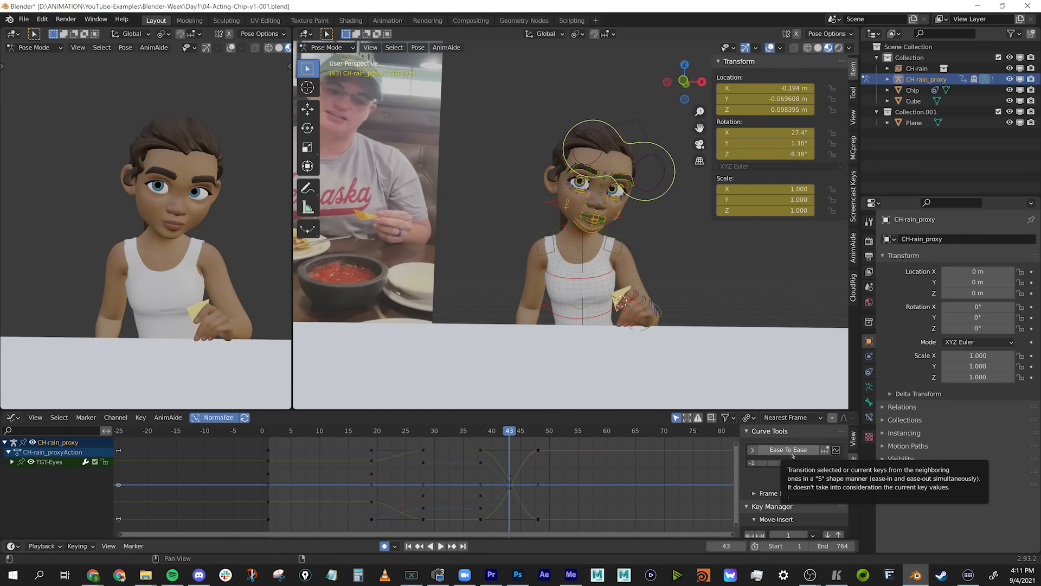
Add an Ease To Ease breakdown key for the eye target at frame 45.
key("Left")
key("Left")
key("Right")
key("Right")
key("Right")
key("Right")
key("Left")
key("Right")
left_click_drag(791, 450, 805, 449)
Add an Ease To Ease breakdown key for the eye target at frame 44.
middle_click_drag(624, 228, 580, 239)
key("g")
middle_click_drag(521, 483, 575, 478, "ctrl")
key("Left")
left_click_drag(790, 450, 801, 448)
key("Left")
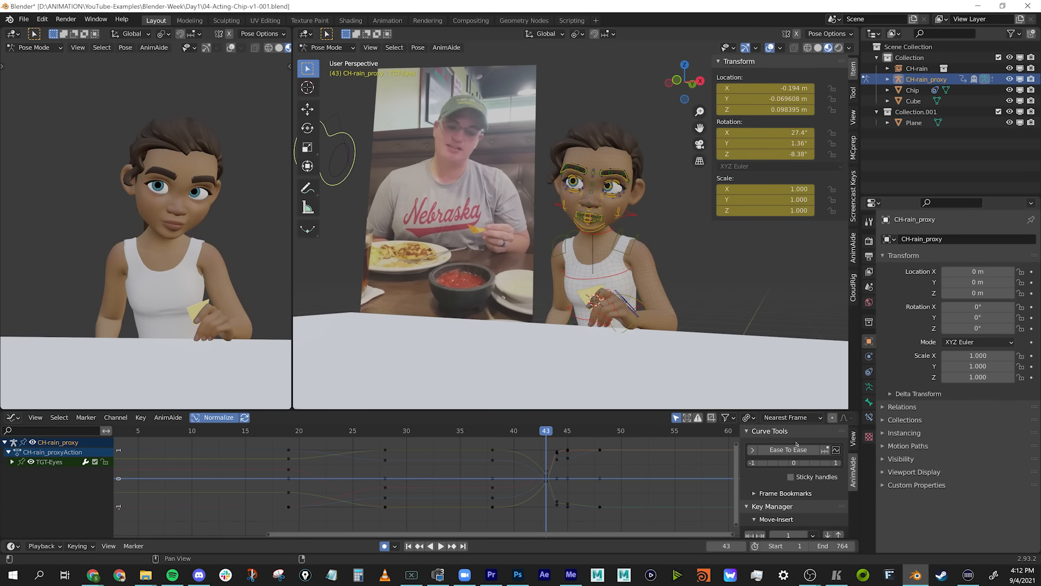
Add Ease To Ease breakdown keys for the eye target at frames 42 and 40.
middle_click_drag(575, 480, 618, 474, "ctrl")
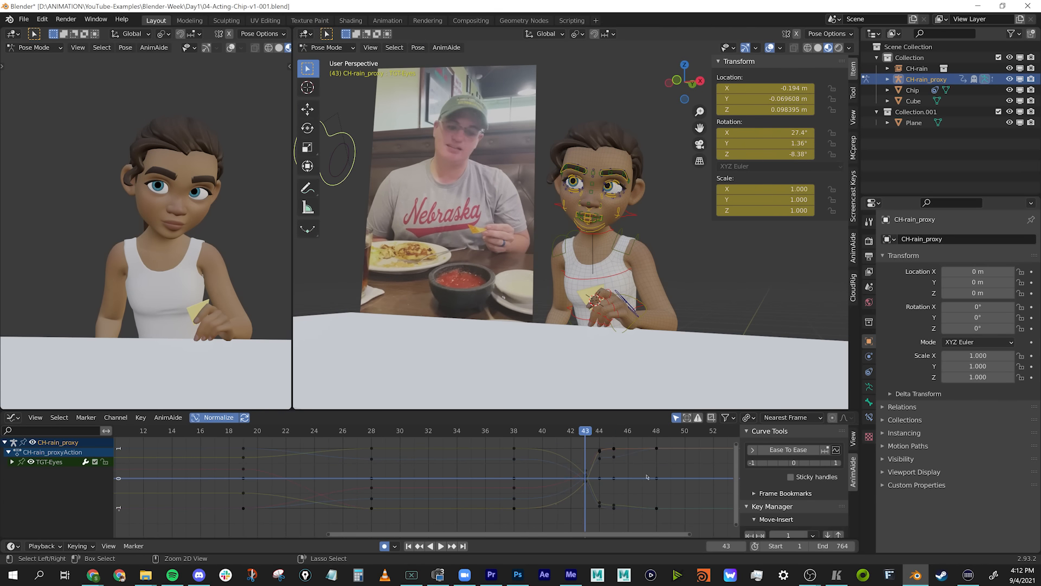
key("Down")
key("Down")
key("space")
key("space")
key("Right")
key("Right")
key("Right")
left_click_drag(790, 450, 784, 449)
mouse_move(570, 433)
left_mouse_down()
mouse_move(534, 446)
mouse_move(571, 438)
left_mouse_up()
left_click_drag(790, 450, 782, 450)
left_click_drag(570, 433, 544, 435)
key("Left")
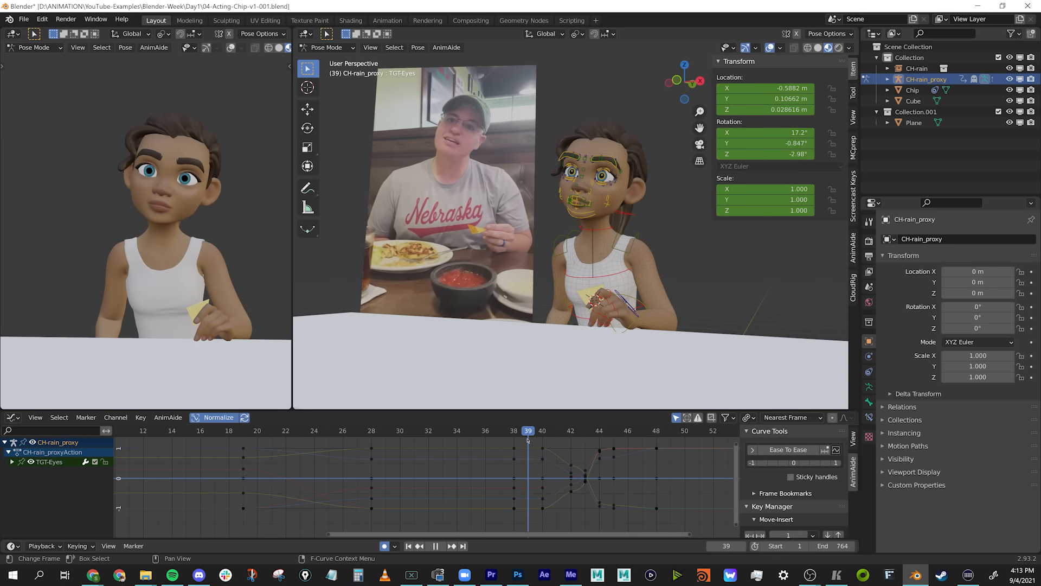
Insert a keyframe on the eye target at frame 40 and check the gaze shift up to frame 43.
key("Right")
key("i")
key("Right")
key("g")
key("Escape")
middle_click_drag(585, 233, 602, 236)
scroll(585, 233, "down", 2)
key("g")
left_click_drag(567, 435, 588, 461)
left_click(583, 331)
left_click(647, 493)
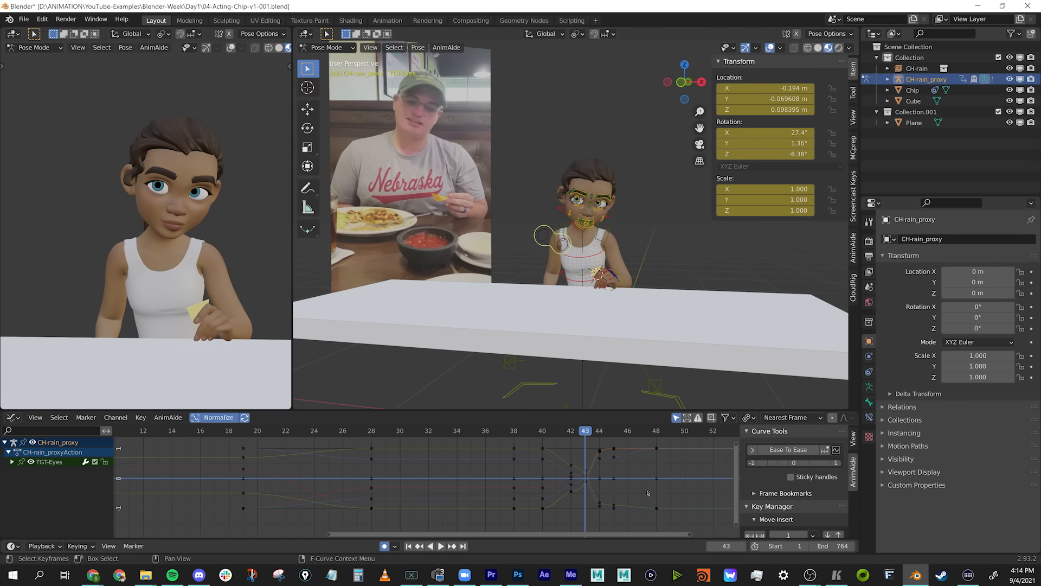
Save the scene as the incremented version 04-Acting-Chip-v1-002.blend.
left_click(714, 300)
key("ctrl+shift+s")
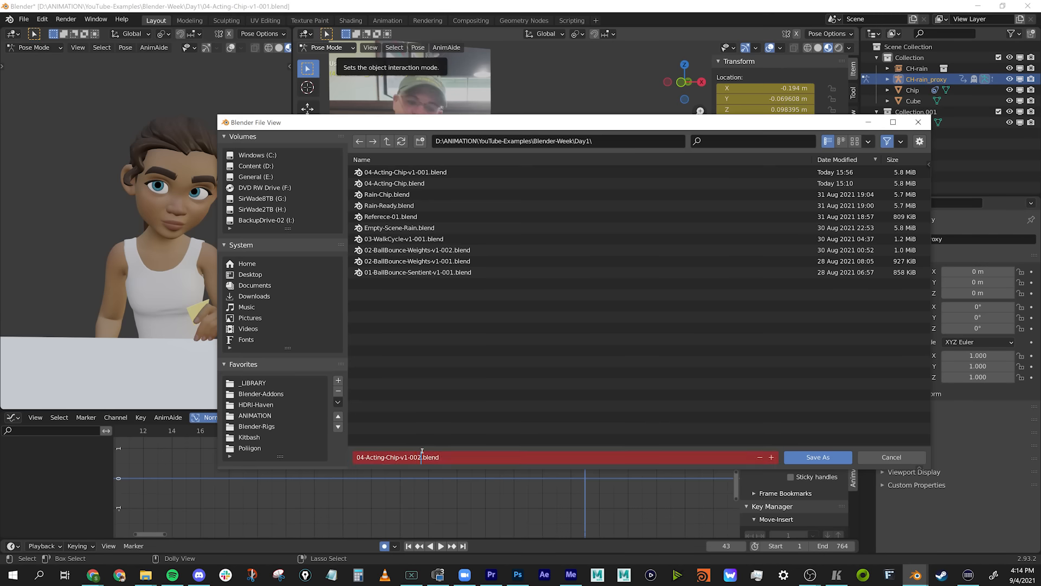
key("KP_Add")
key("Return")
Select all the character's controls and duplicate the looking-down pose keys from frame 48 to frame 84.
key("ctrl+Tab")
key("ctrl+Tab")
left_click(548, 230)
left_click_drag(586, 435, 657, 437)
key("ctrl+Tab")
key("a")
left_click_drag(388, 435, 456, 436)
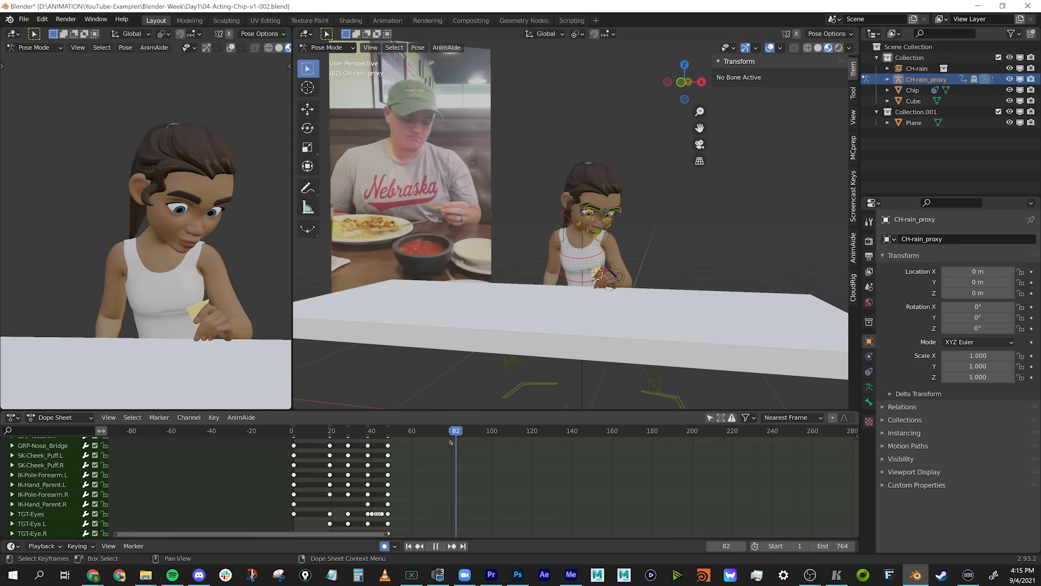
middle_click_drag(656, 238, 651, 237)
key("shift+d")
left_click(460, 478)
Place another copy of the looking-down pose keys at frame 106 and check the held curves.
left_click_drag(461, 437, 505, 440)
key("g")
left_click(505, 471)
scroll(681, 237, "up", 2)
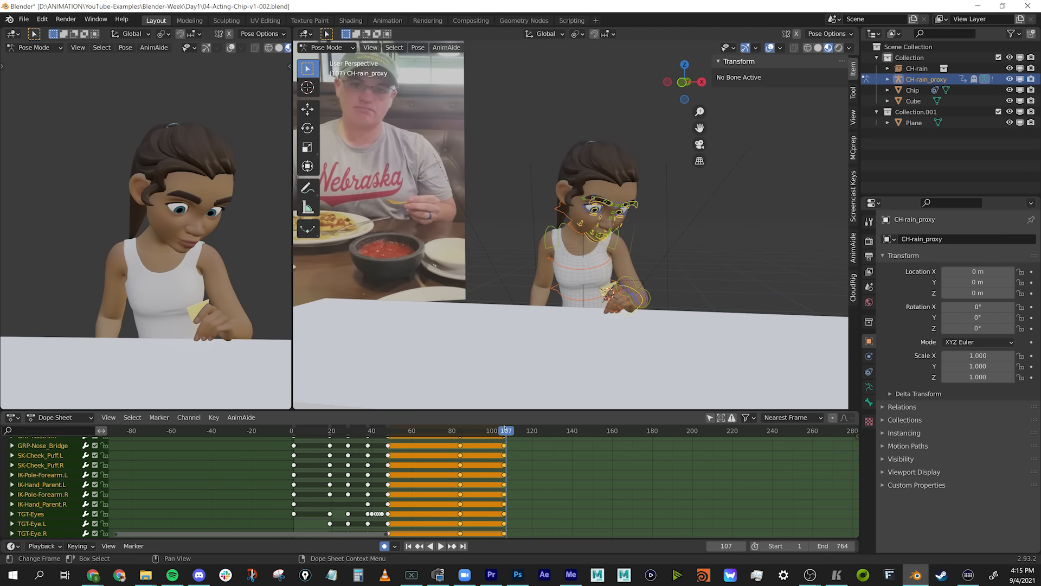
key("ctrl+Tab")
left_click_drag(623, 436, 600, 437)
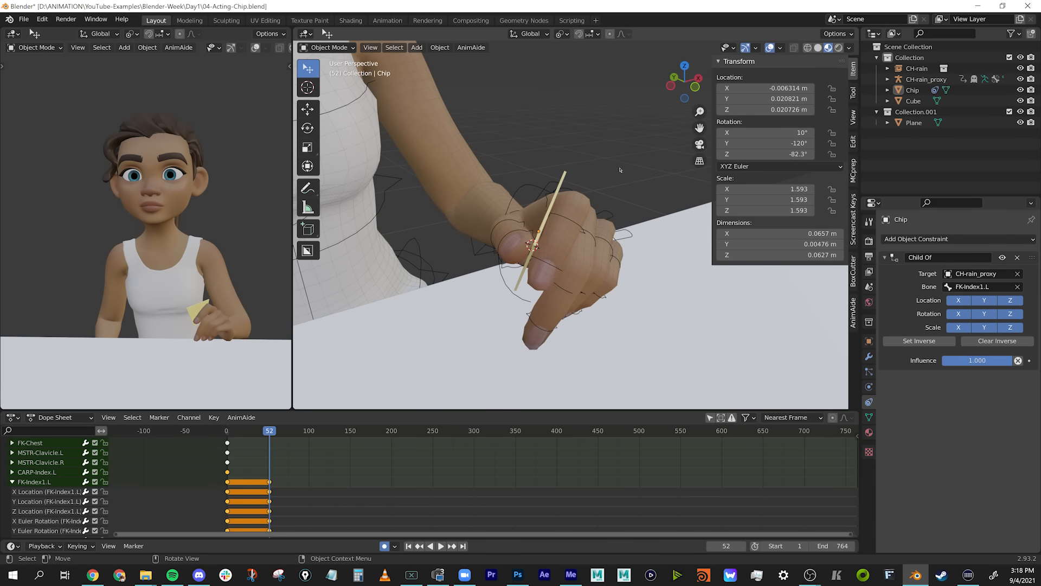
Try rotating the left index finger's bones while the chip is constrained to FK-Index1.L.
key("ctrl+Tab")
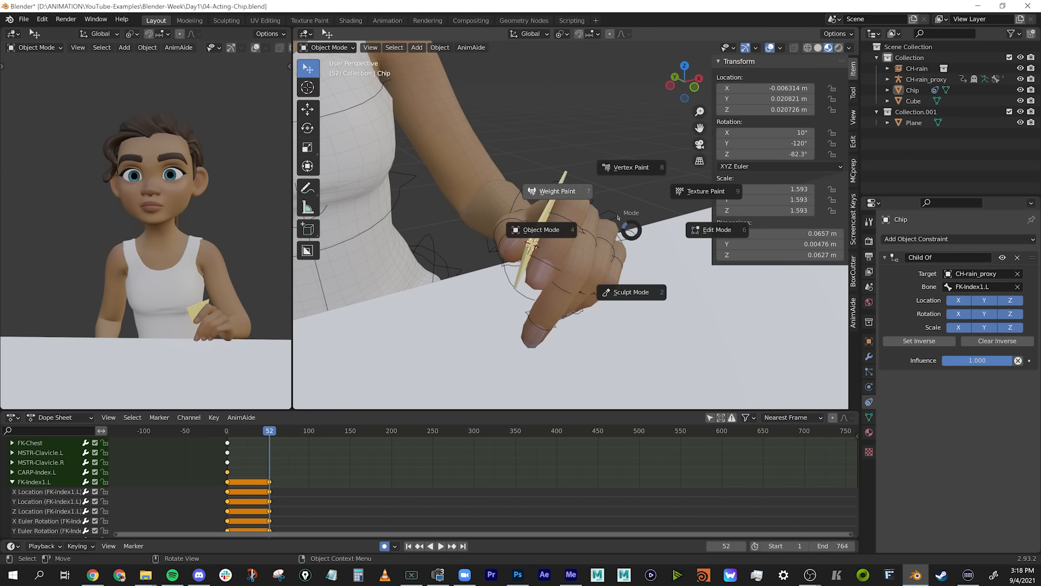
key("Escape")
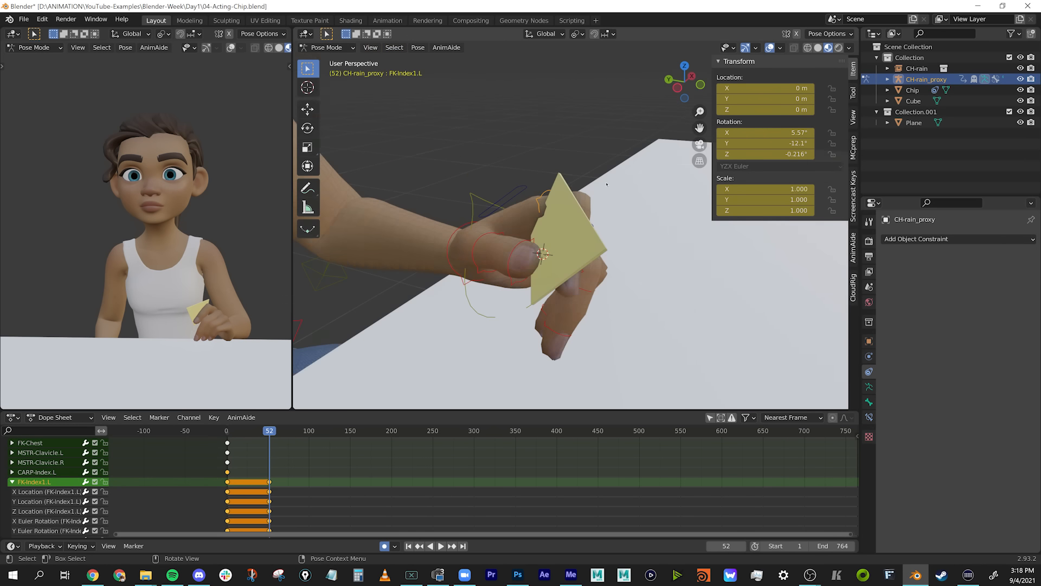
middle_click_drag(665, 193, 613, 200)
key("g")
key("Escape")
key("r")
key("r")
right_click(624, 184)
middle_click_drag(622, 189, 557, 158)
left_click(582, 220)
key("r")
right_click(588, 173)
left_click_drag(778, 129, 677, 145)
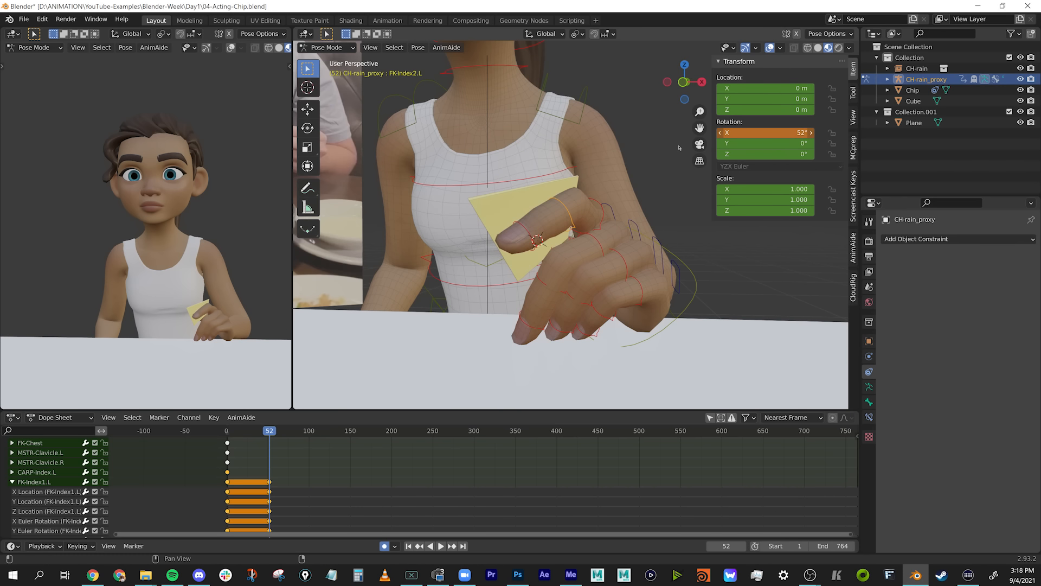
right_click(611, 210)
middle_click_drag(611, 210, 536, 224)
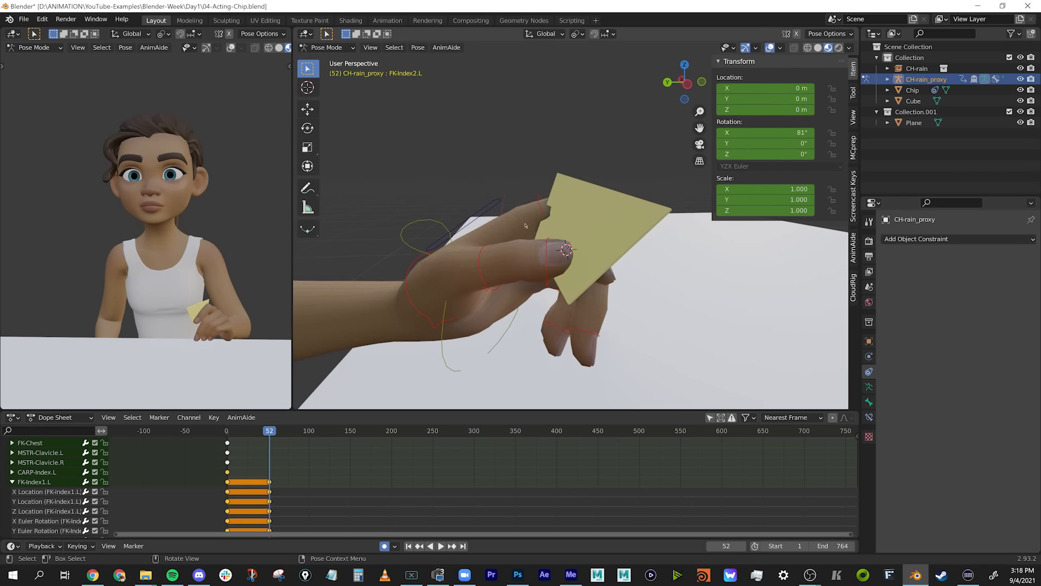
Try rotating the left index carpal and thumb bones around the chip.
middle_click_drag(481, 250, 502, 248)
left_click(481, 211)
middle_click_drag(482, 211, 617, 186)
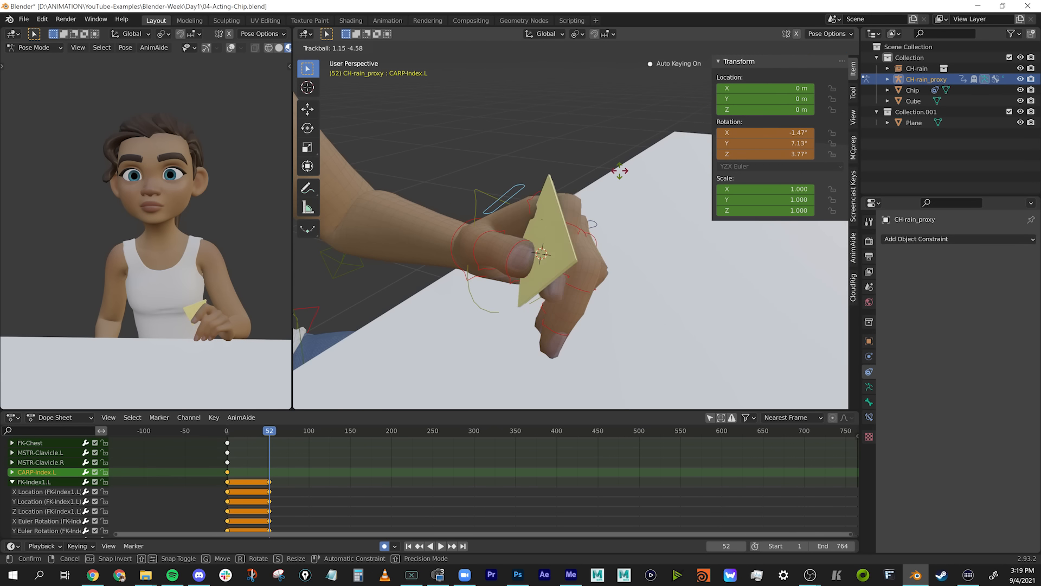
left_click(456, 228)
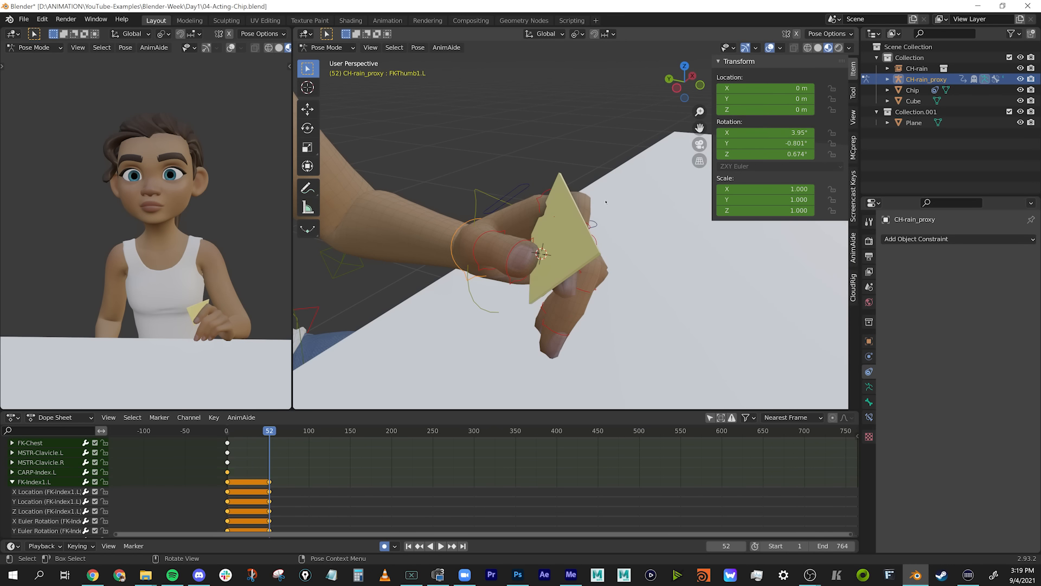
key("r")
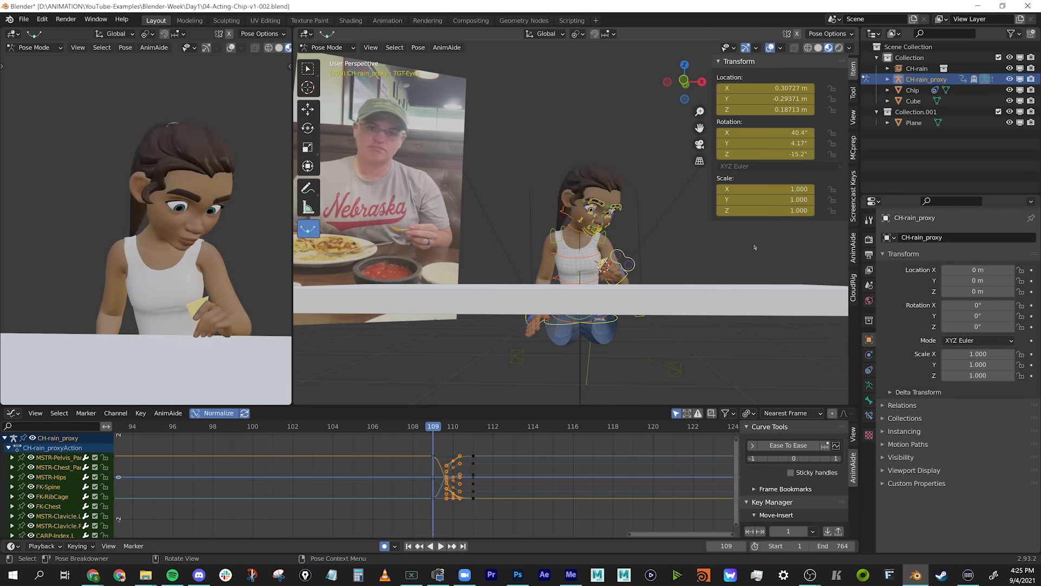
Key a Pose Breakdowner in-between for the eye target at frame 98 and save the file.
key("Right")
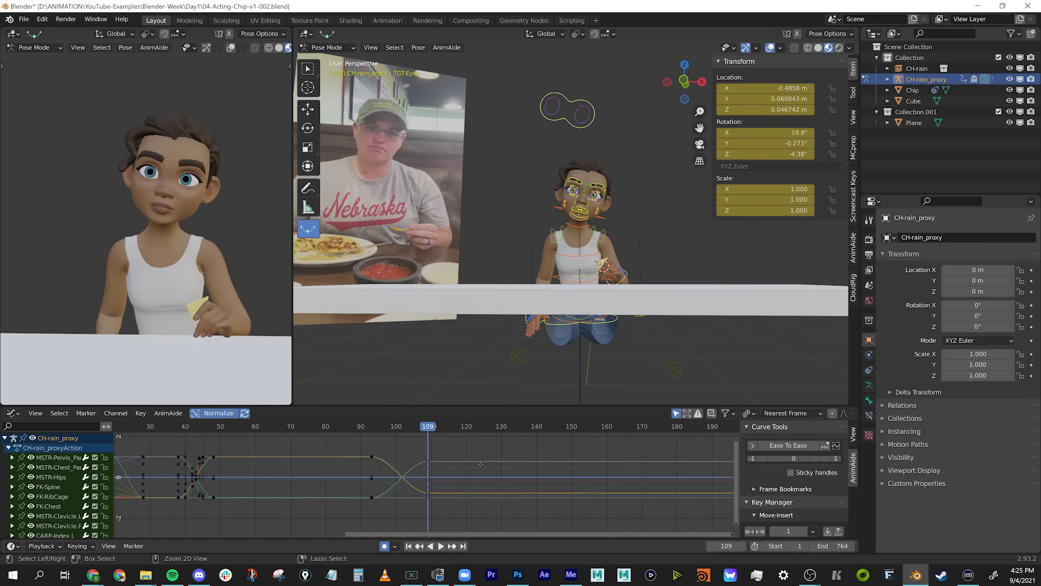
left_click_drag(428, 428, 395, 437)
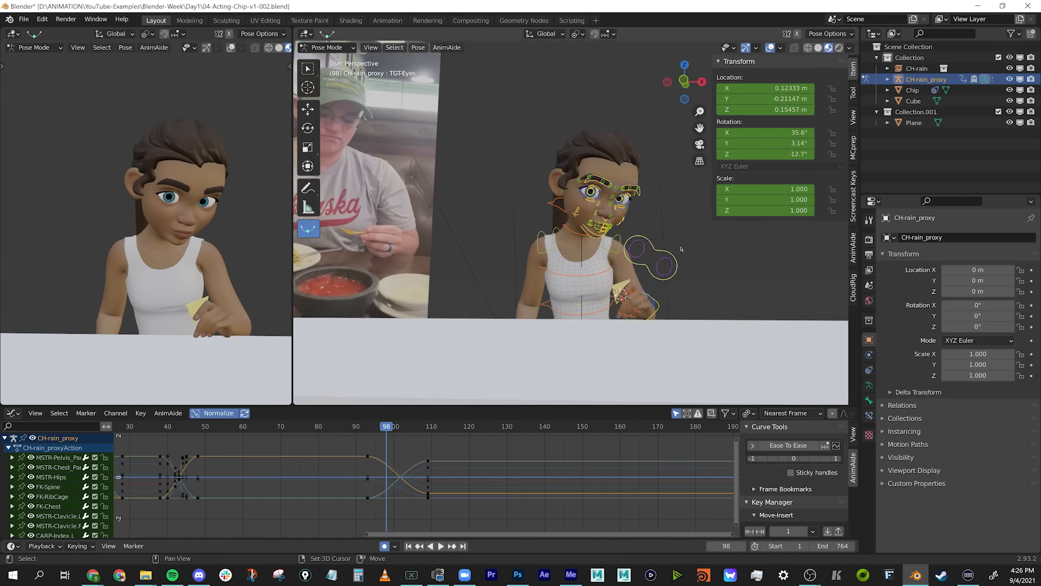
key("shift+e")
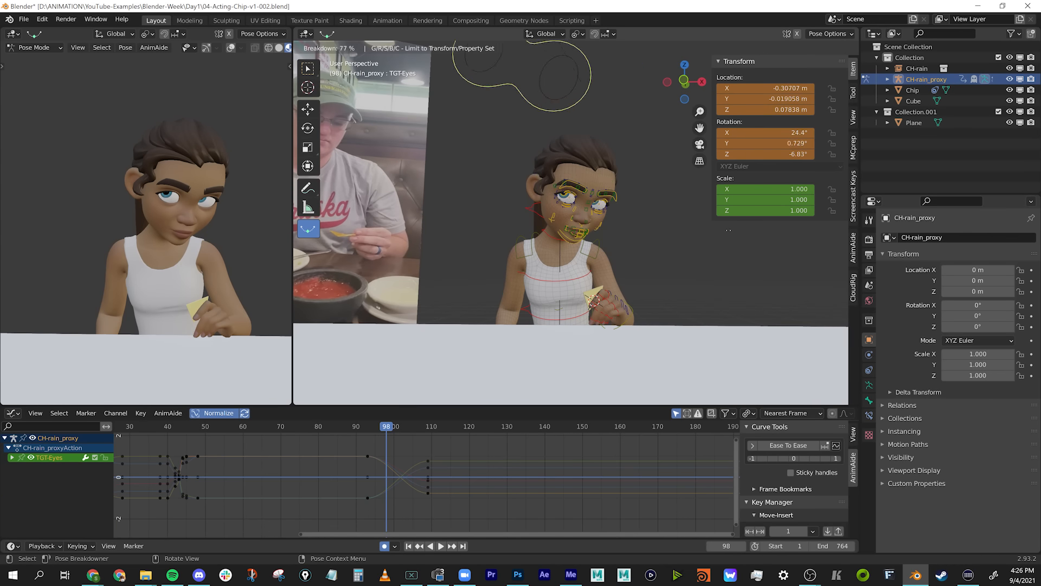
left_click(728, 230)
key("ctrl+s")
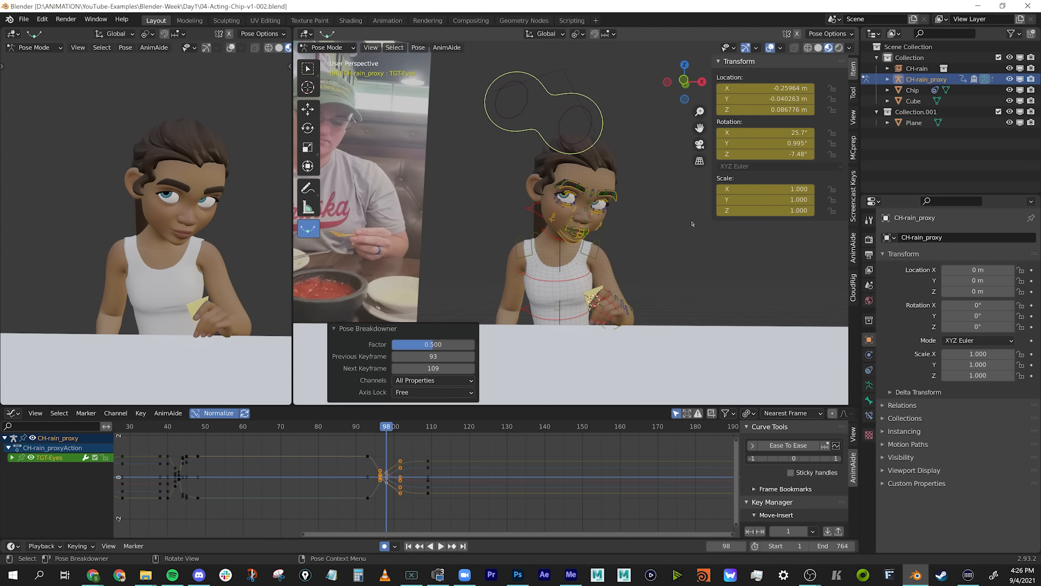
Key another Pose Breakdowner in-between for the eye target at frame 95.
left_click(392, 429)
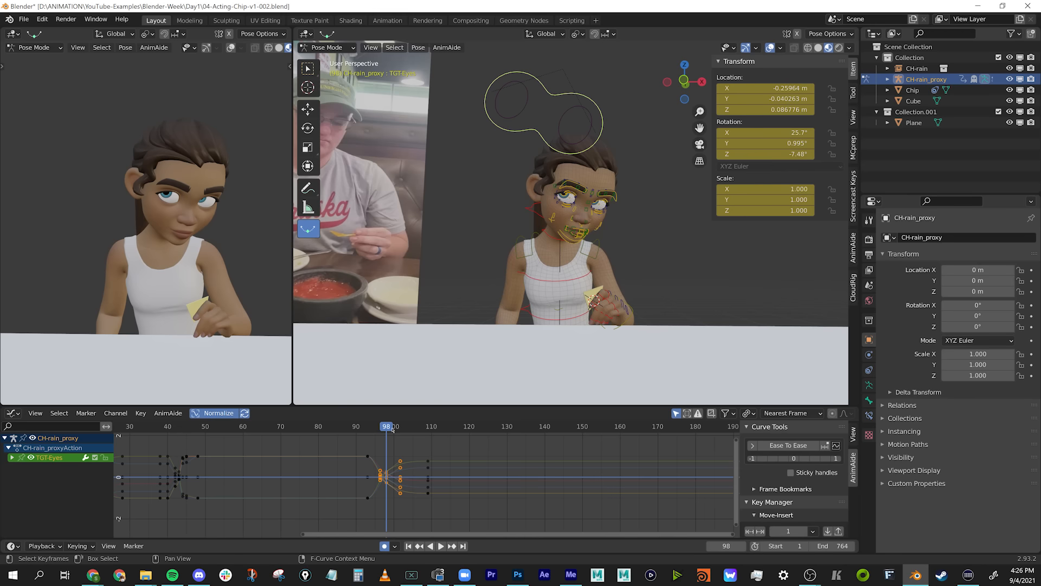
middle_click_drag(635, 234, 629, 231)
key("shift+e")
left_click(629, 233)
left_click(375, 427)
left_click(422, 459)
middle_click_drag(422, 459, 459, 452, "ctrl")
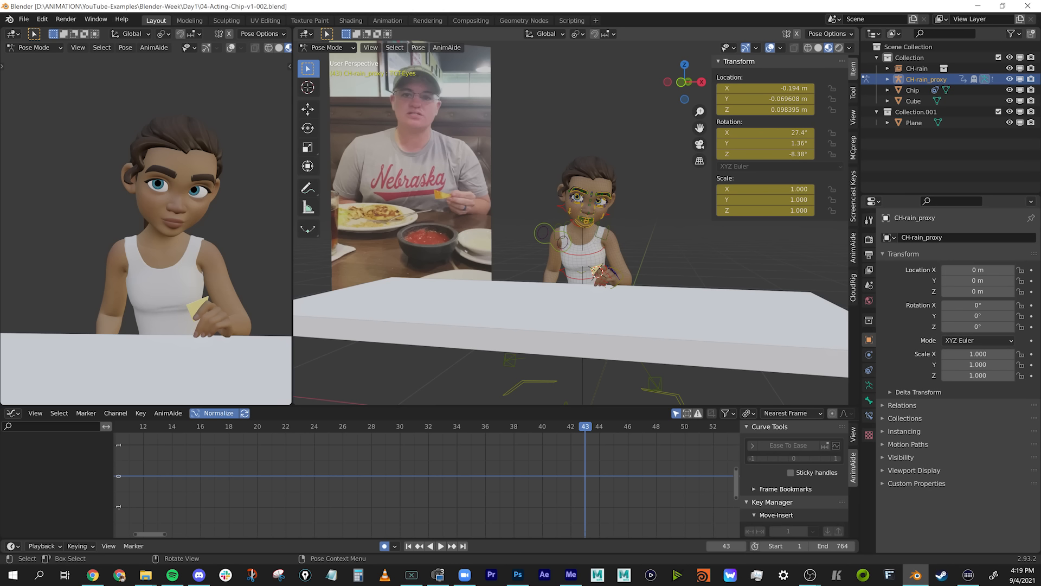
left_click_drag(661, 140, 517, 283)
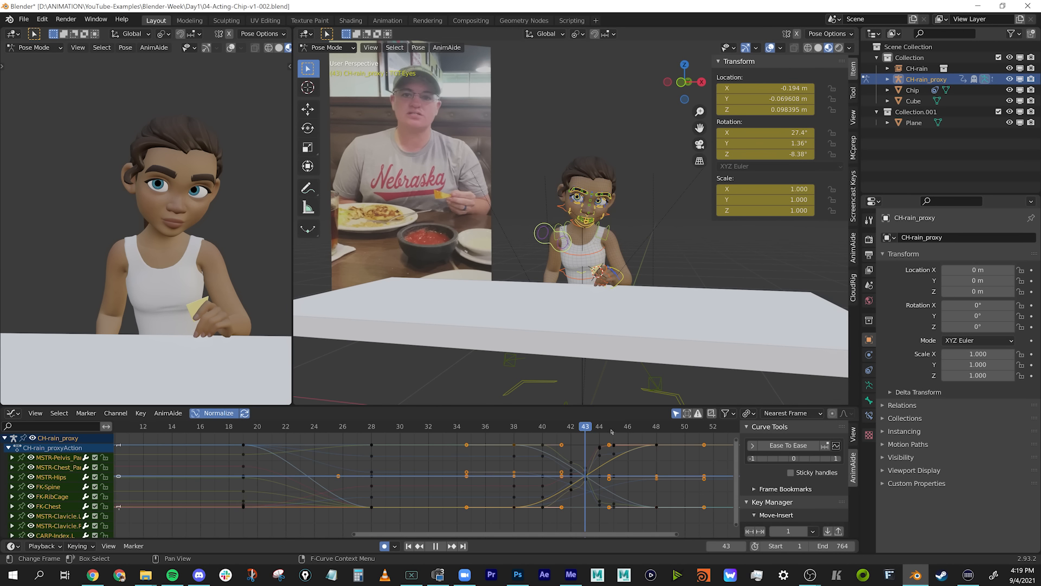
left_click_drag(609, 430, 614, 431)
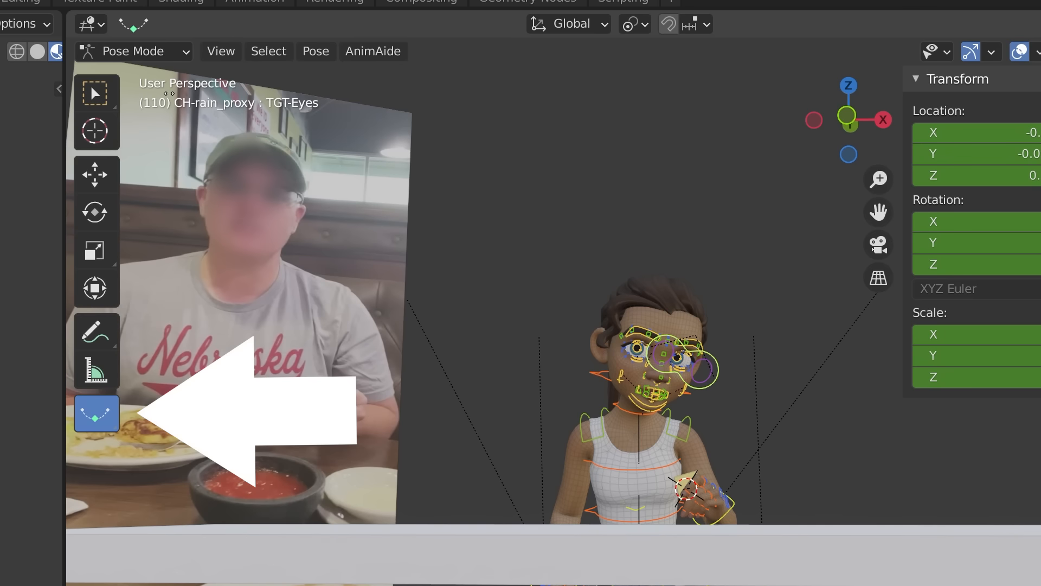
left_click_drag(358, 87, 475, 87)
left_click_drag(430, 130, 885, 136)
right_click(883, 133)
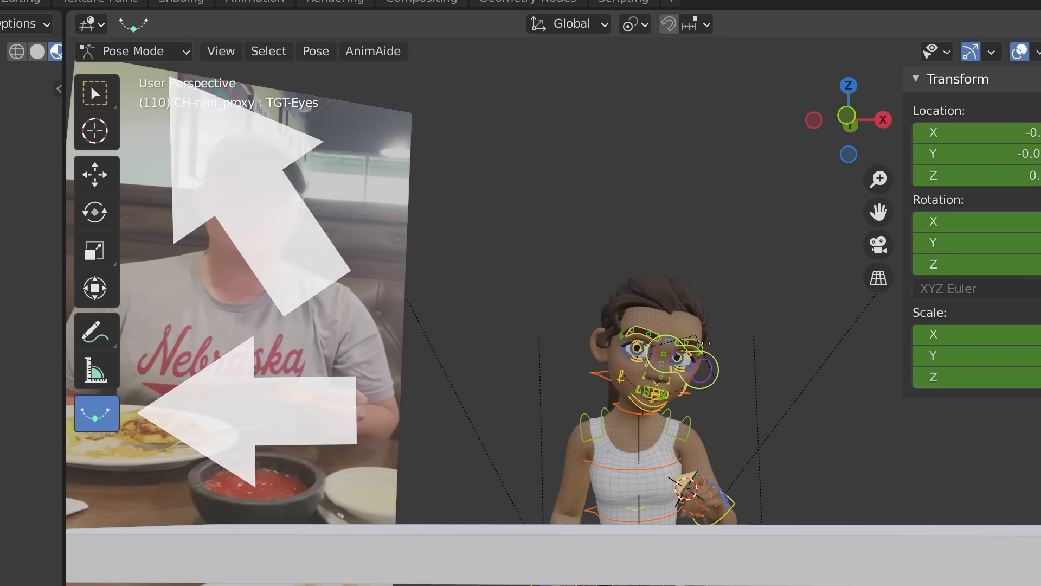
Break down the eye target's pose at frame 110 with the Pose Breakdowner tool.
left_click(706, 342)
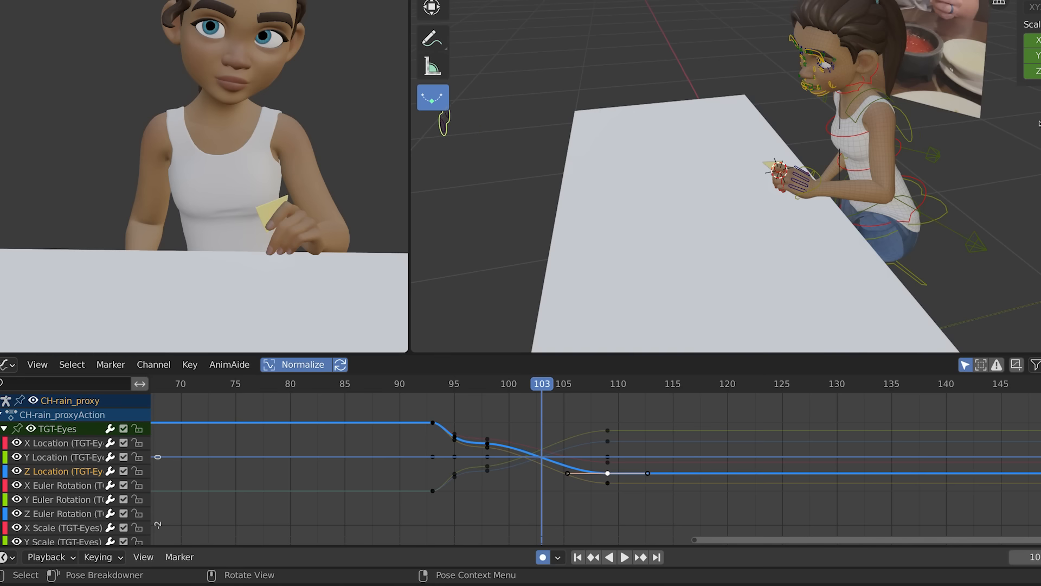
left_click(894, 254)
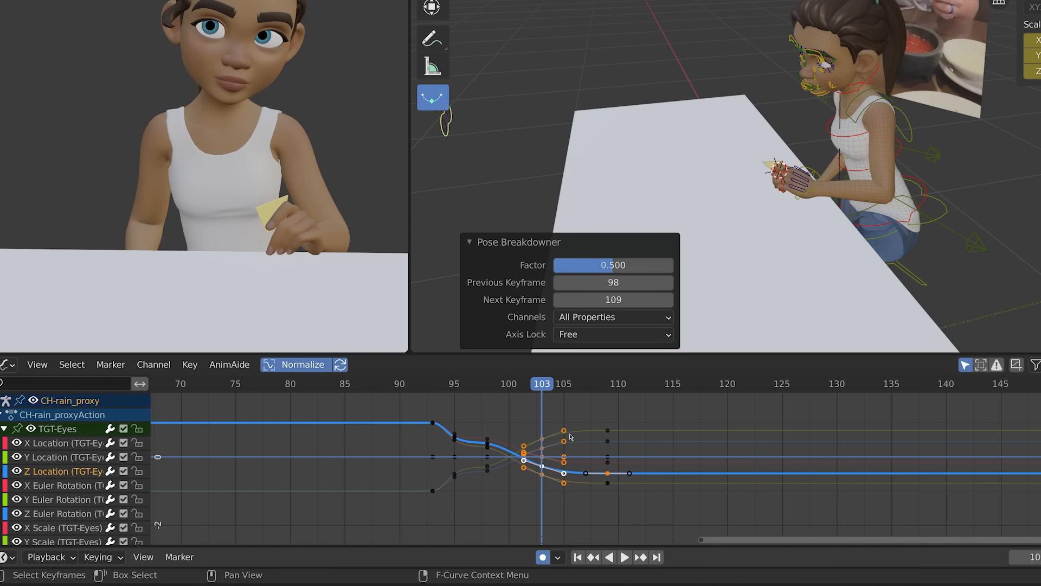
Undo the eye target's breakdown at frame 103 and deselect its Z location curve.
key("ctrl+z")
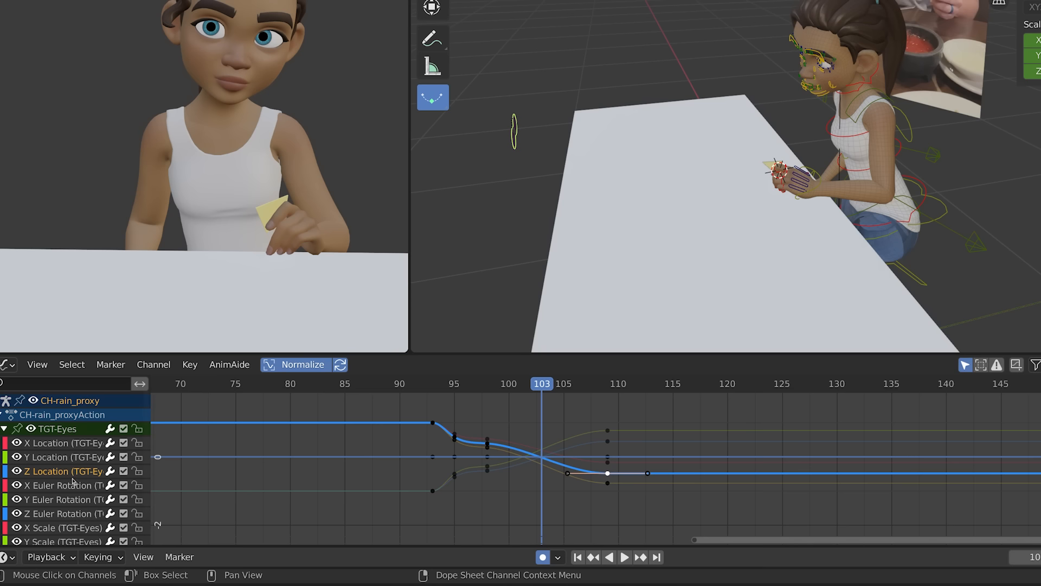
left_click(691, 422)
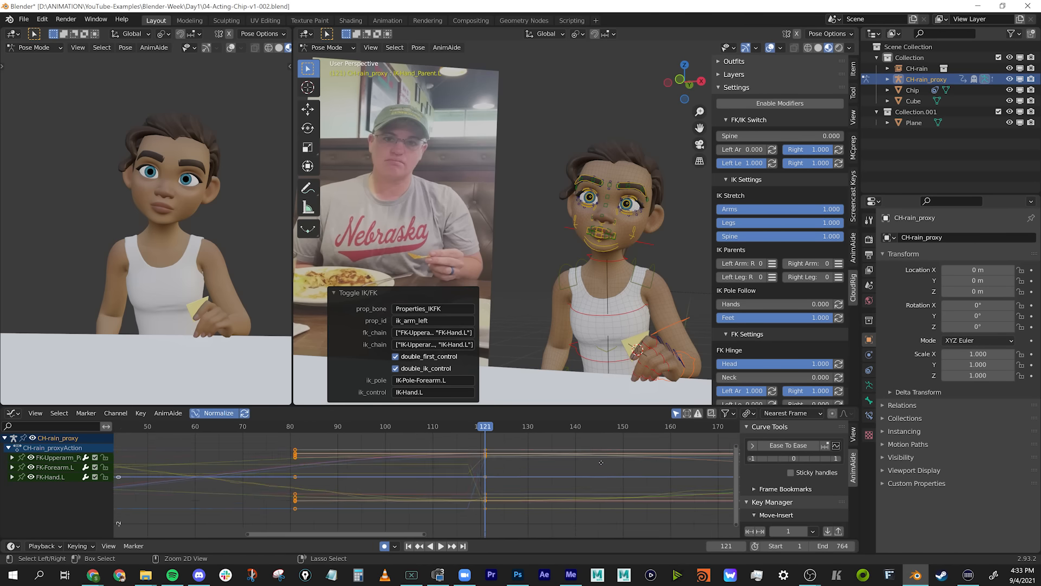
Deselect the left arm's FK keys and play the animation from frame 117.
left_click(601, 462)
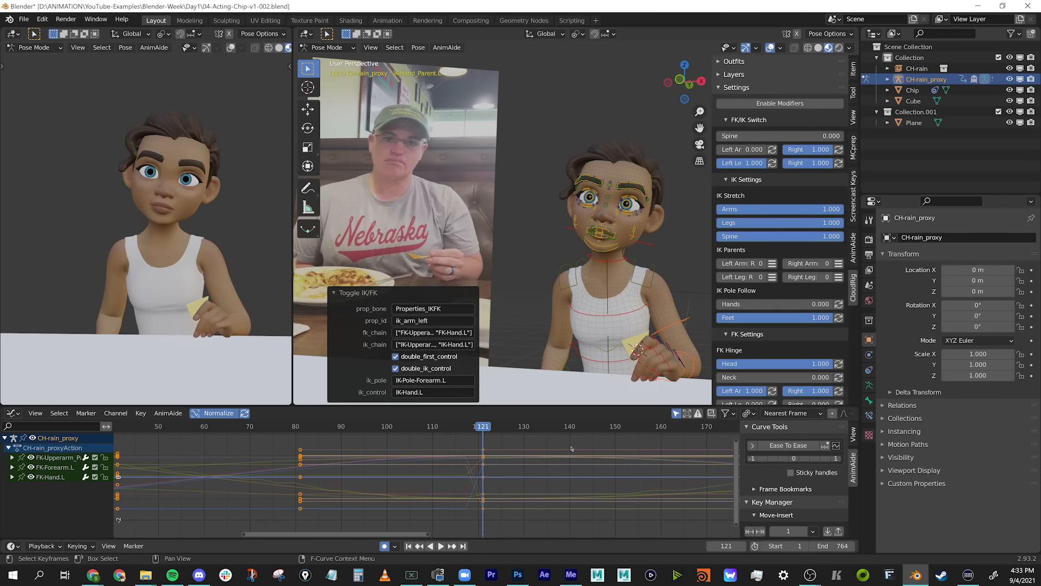
middle_click_drag(601, 462, 547, 464)
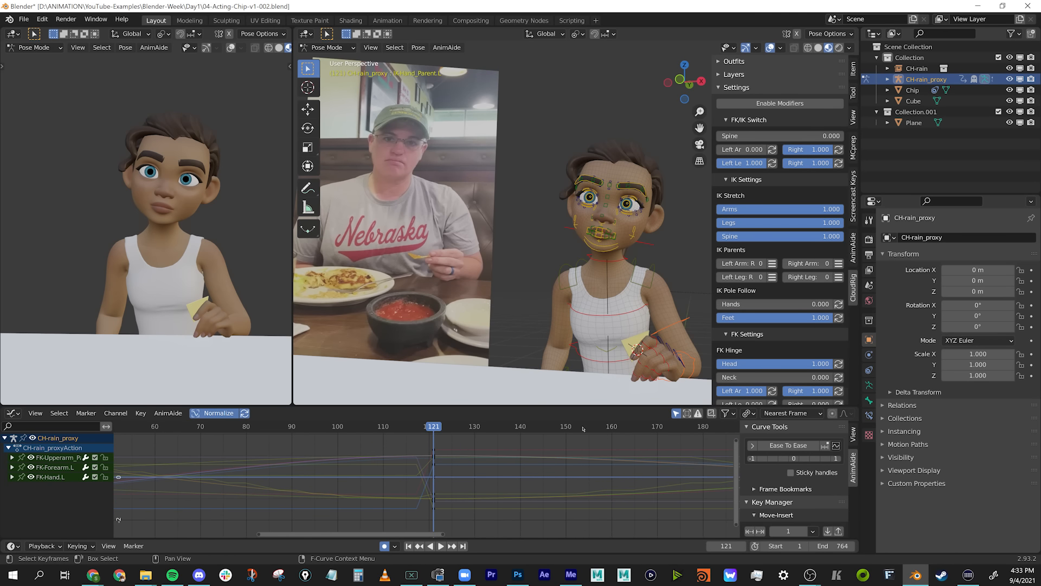
left_click(418, 428)
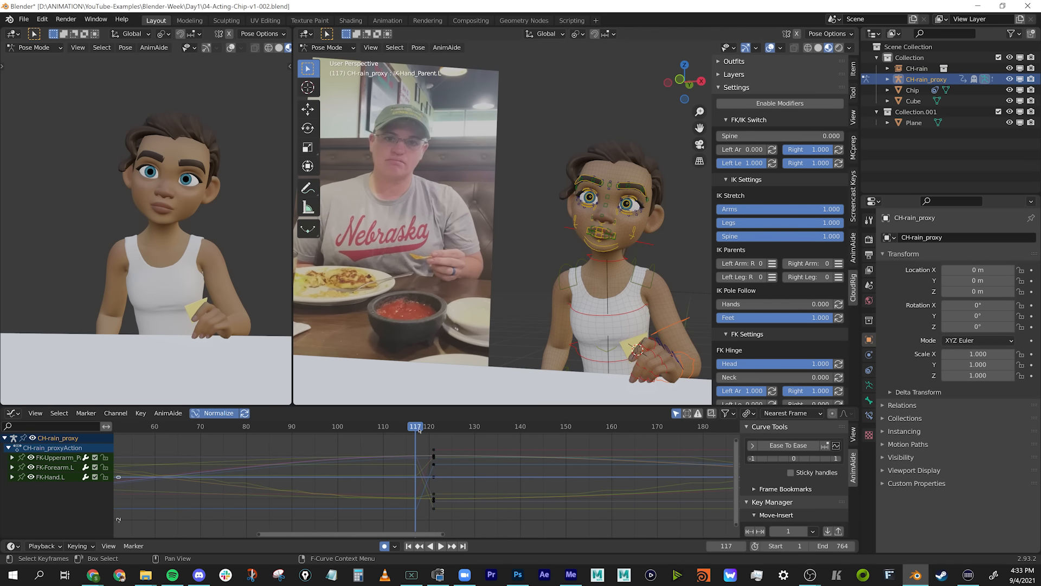
key("space")
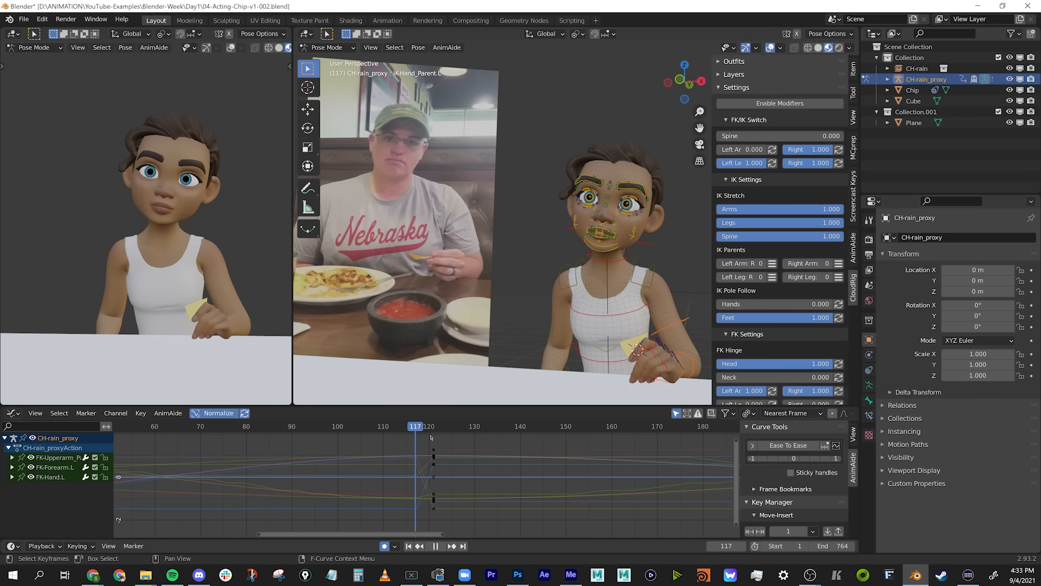
Move to frame 120 and set the left arm's FK/IK switch to 1.000.
mouse_move(424, 442)
left_mouse_down()
mouse_move(189, 441)
mouse_move(435, 442)
left_mouse_up()
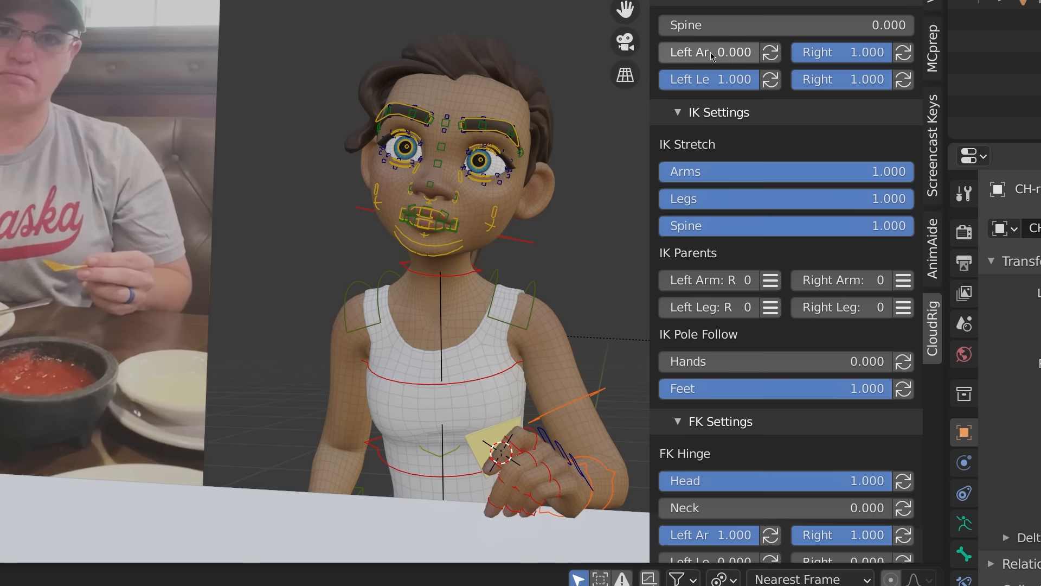
left_click_drag(714, 57, 941, 62)
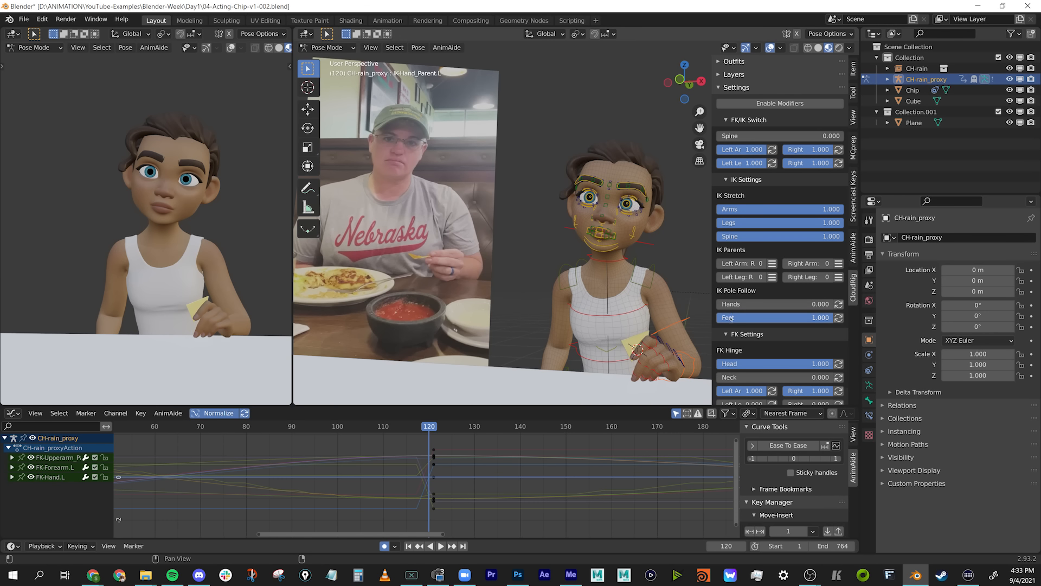
left_click_drag(732, 149, 889, 163)
middle_click_drag(653, 322, 616, 363)
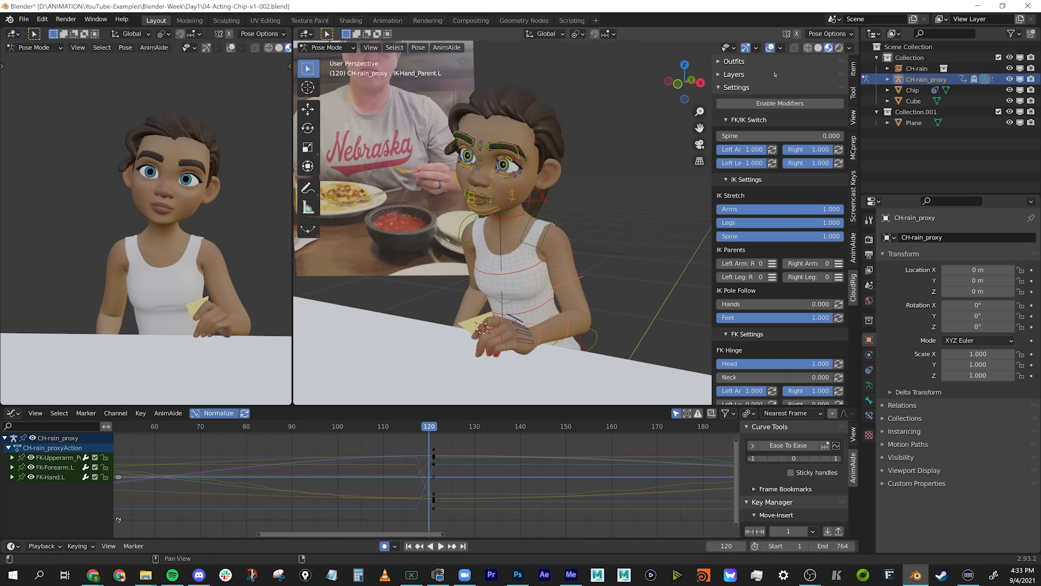
Expand the rig's layer settings and toggle the FK layer to compare which arm controls belong to FK and IK.
left_click(743, 74)
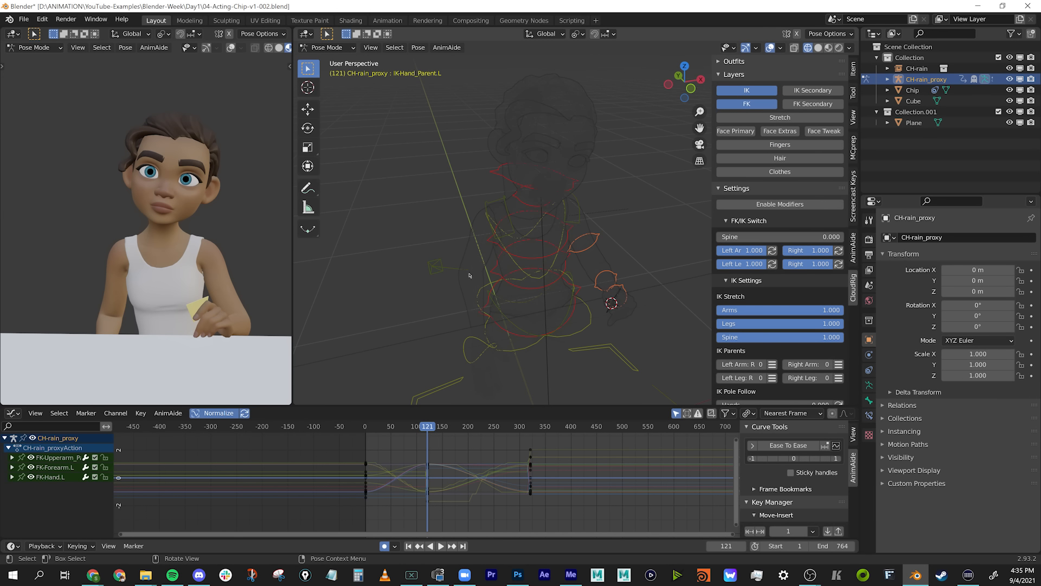
left_click(753, 107)
left_click(754, 107)
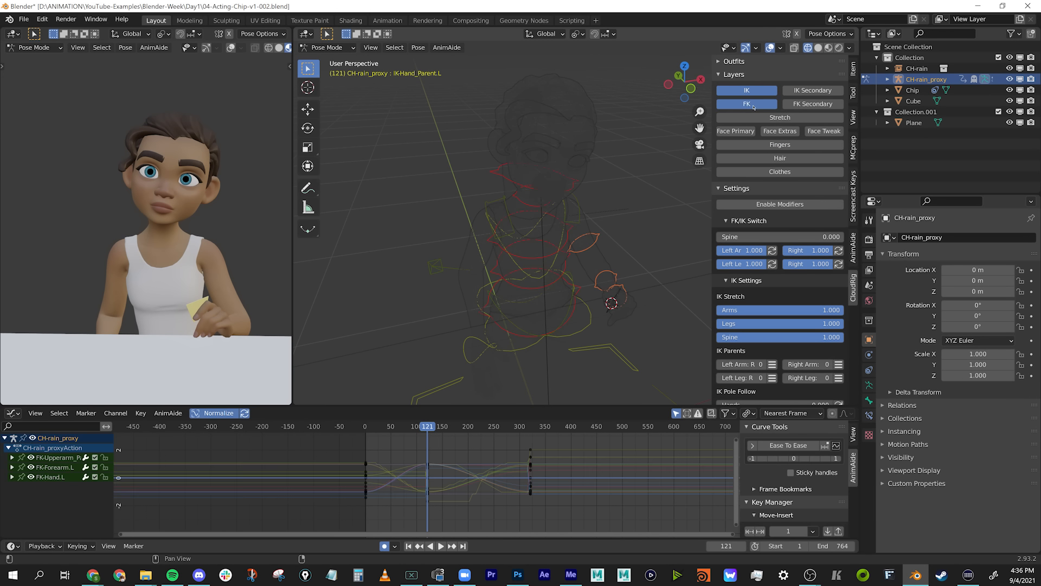
left_click(754, 107)
left_click(754, 107)
left_click(769, 205)
left_click(747, 103)
middle_click_drag(596, 211, 574, 211)
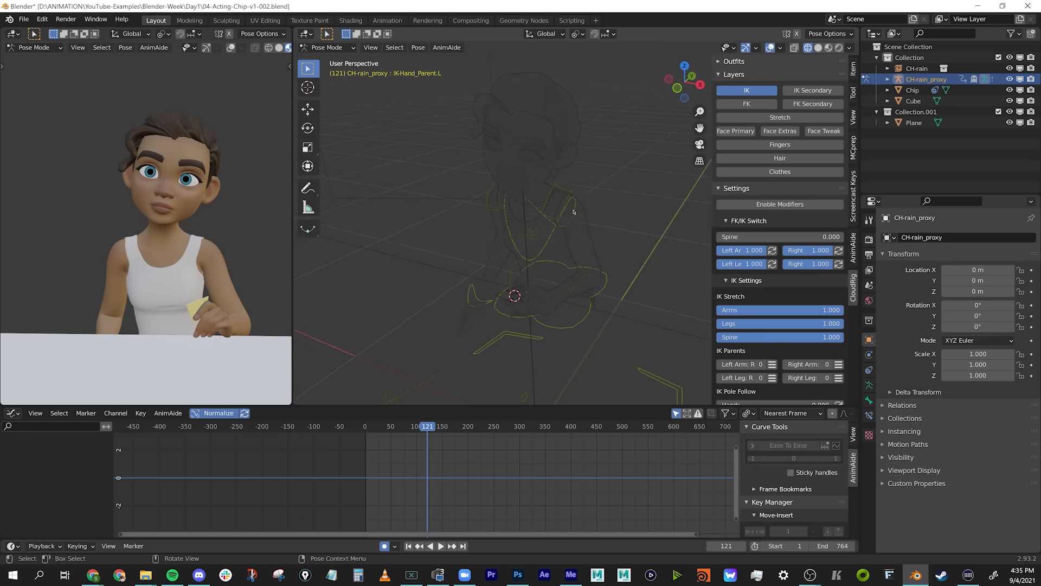
left_click(762, 104)
middle_click_drag(534, 206, 603, 194)
left_click(752, 104)
left_click(752, 104)
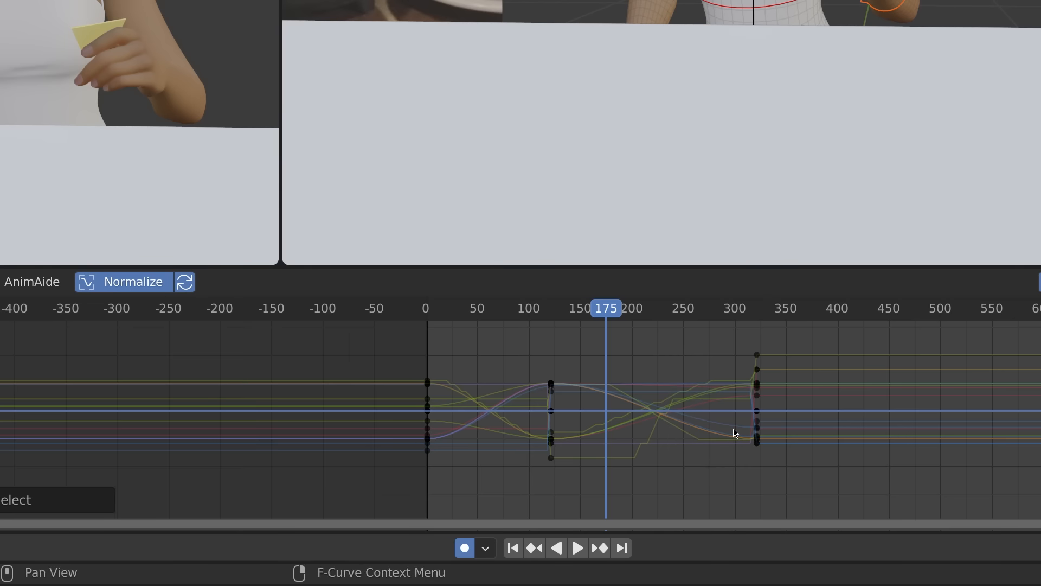
Select the arm's keys at frame 121, try changing their handle type, and clear the key selection.
middle_click_drag(518, 488, 530, 454, "ctrl")
mouse_move(897, 442)
middle_mouse_down("ctrl")
mouse_move(830, 461)
mouse_move(814, 449)
mouse_move(848, 441)
mouse_move(865, 450)
mouse_move(897, 442)
mouse_move(895, 427)
middle_mouse_up("ctrl")
middle_click_drag(896, 426, 762, 407, "ctrl")
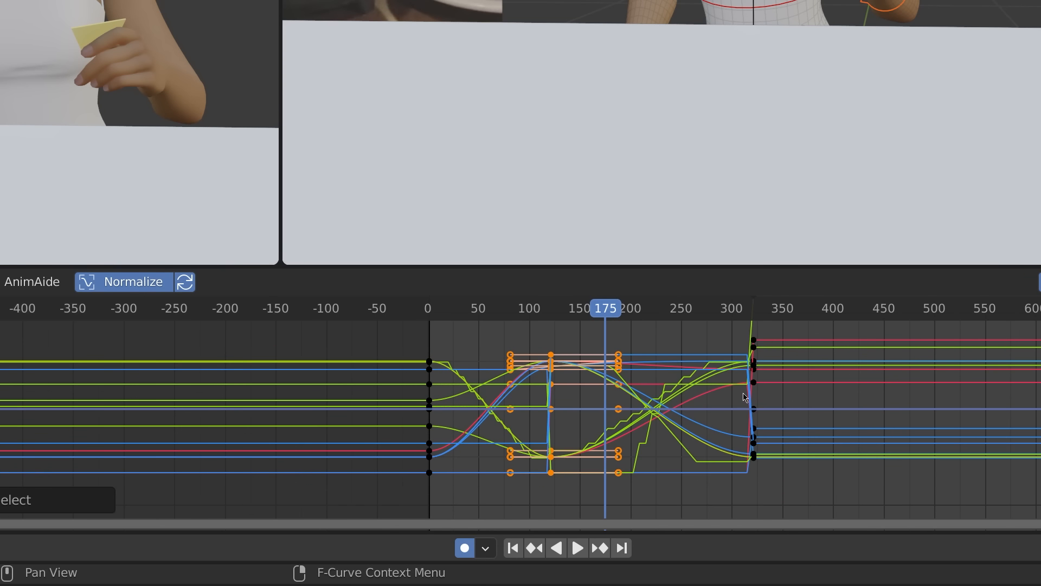
key("v")
left_click(734, 489)
left_click(795, 339)
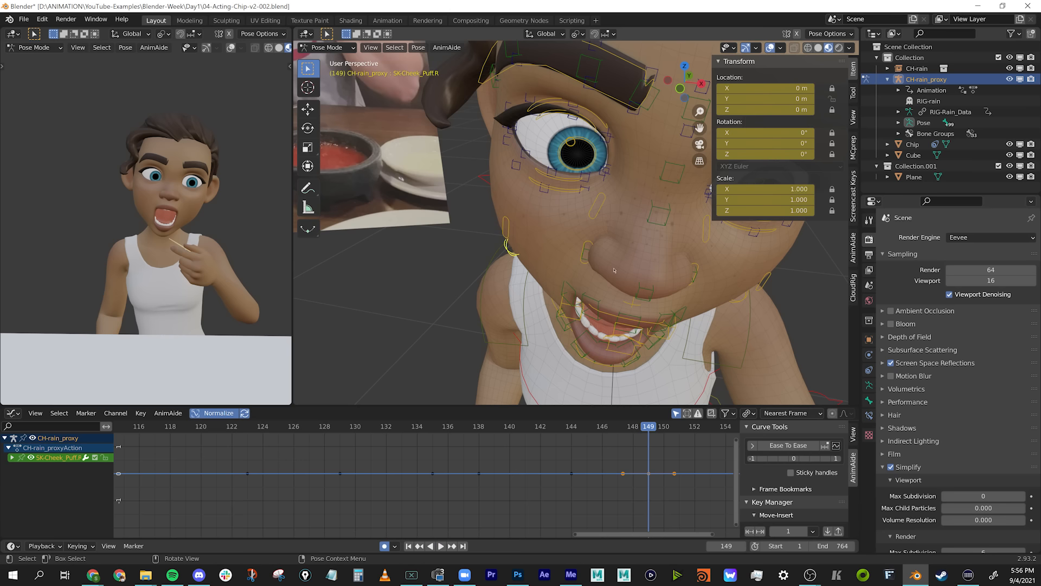
Try moving the right cheek-puff control at frame 149 and cancel each move.
middle_click_drag(615, 270, 570, 275)
key("g")
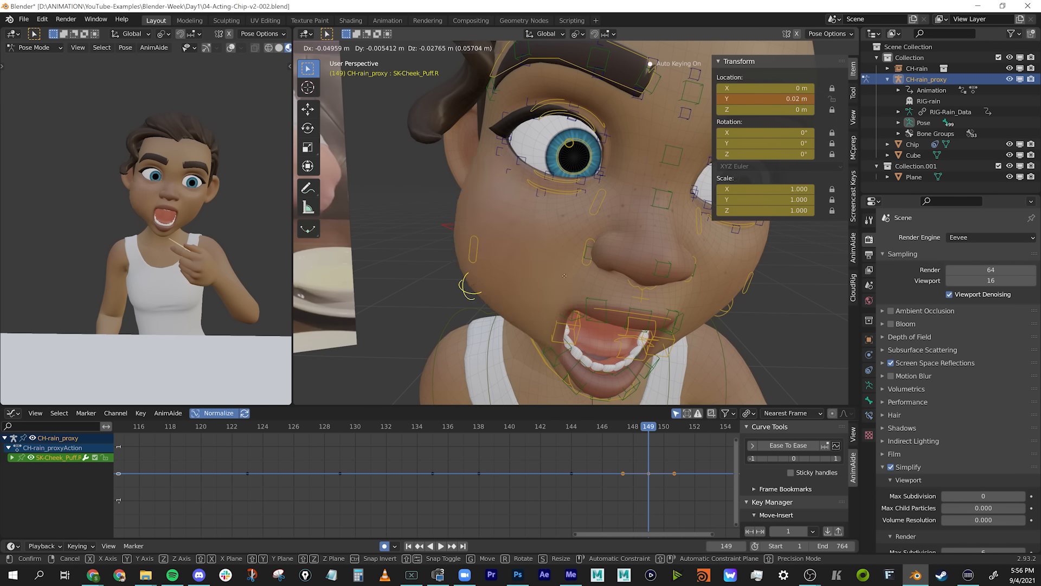
key("Escape")
middle_click_drag(552, 277, 605, 230)
middle_click_drag(580, 336, 679, 291)
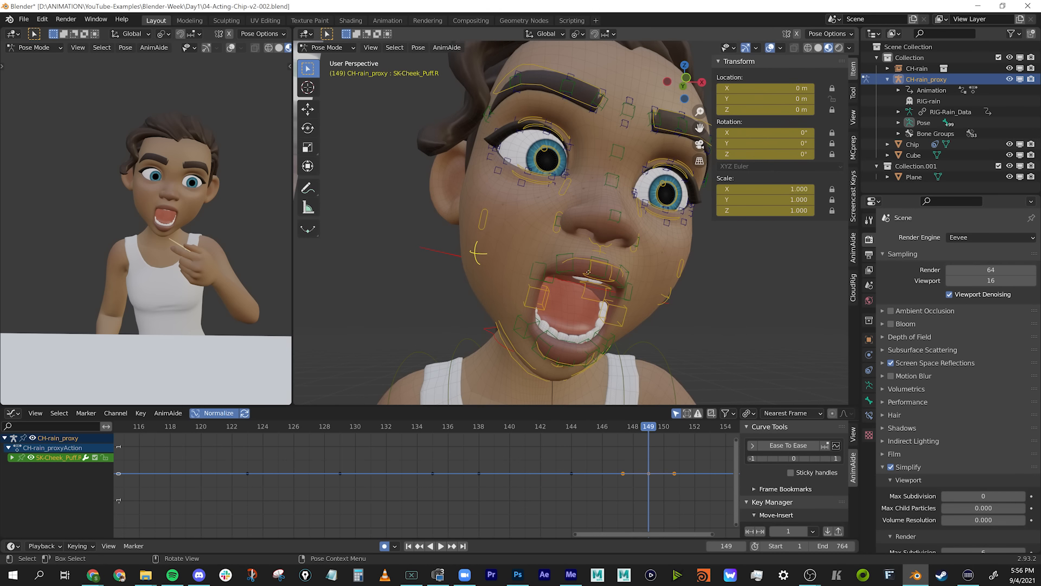
key("g")
right_click(563, 311)
key("g")
right_click(574, 279)
middle_click_drag(665, 325, 629, 279)
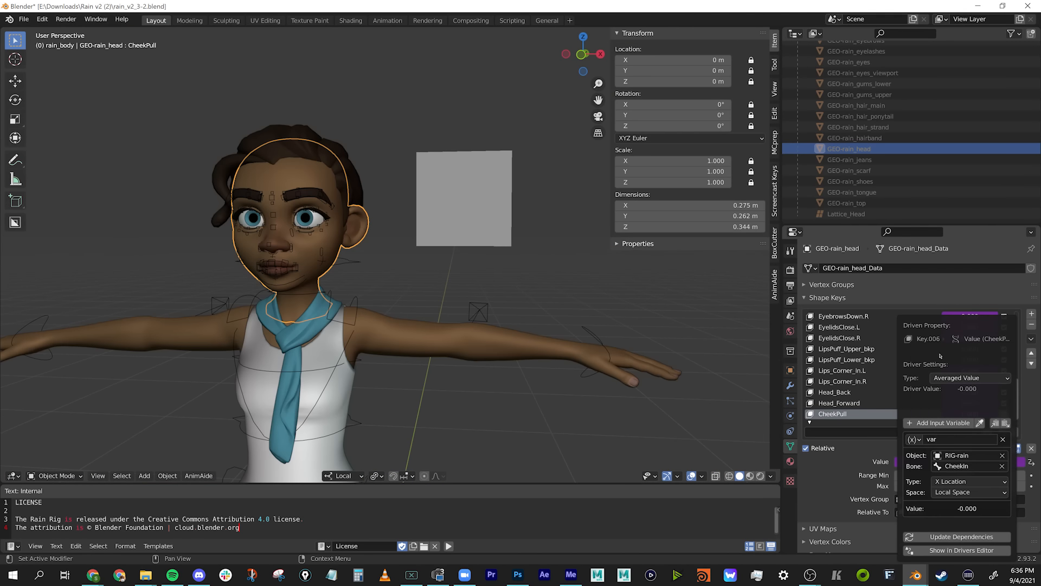
Examine the CheekPull shape key driver's type options and the transform space options of its CheekIn bone variable.
left_click(969, 377)
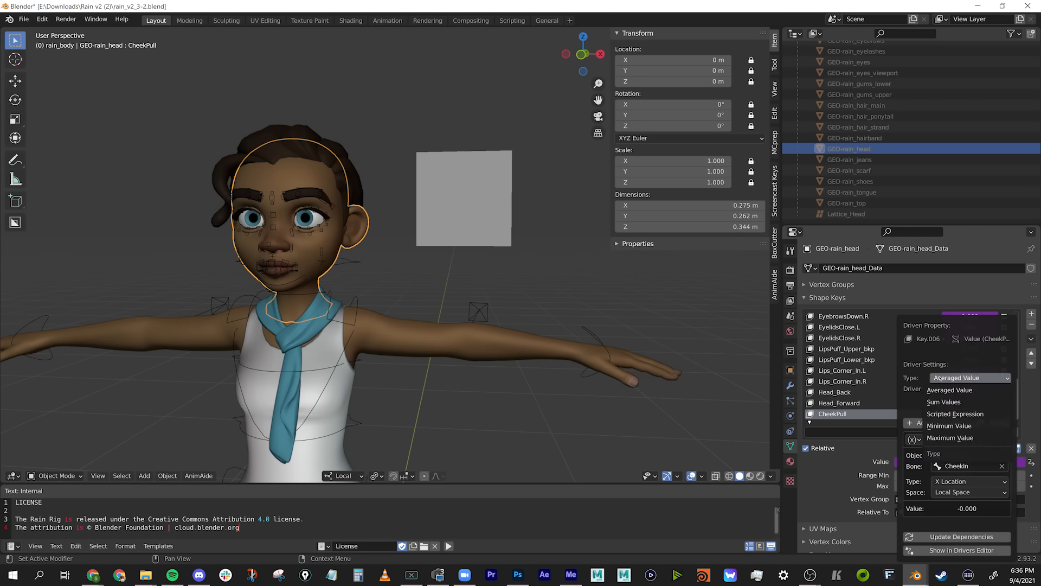
left_click(912, 439)
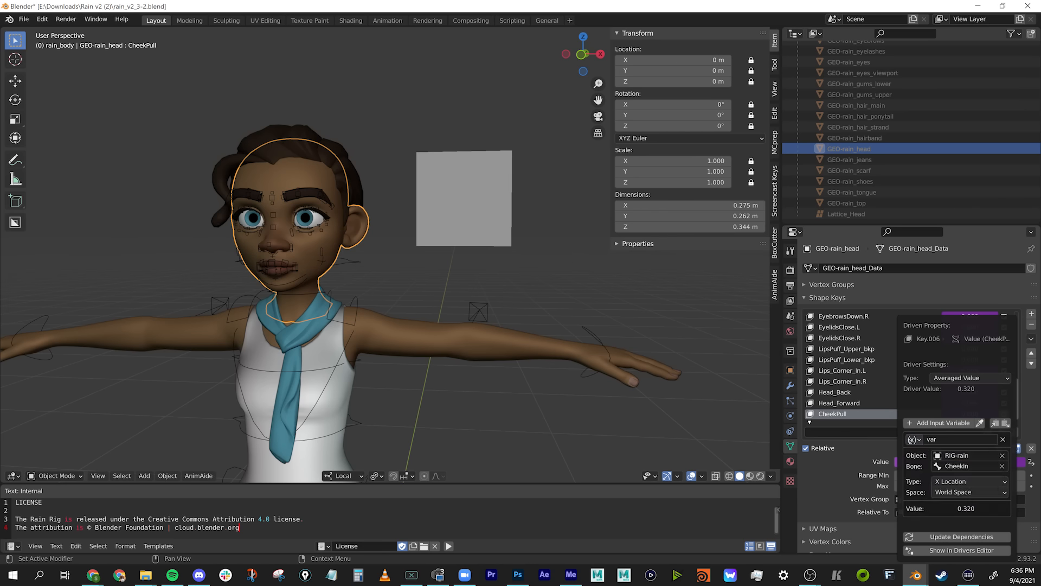
left_click(950, 475)
left_click(956, 493)
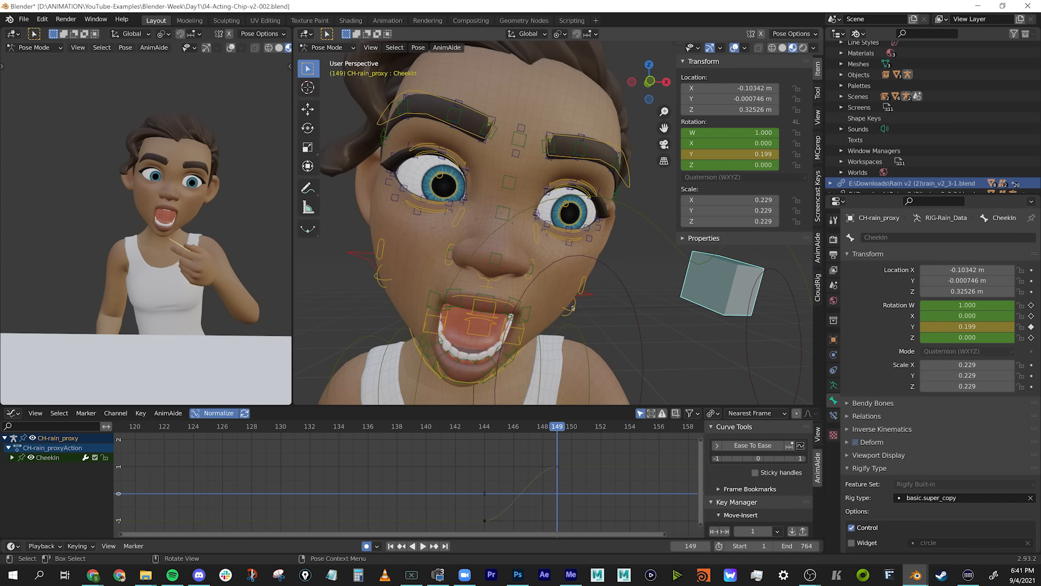
Switch the character rig from Pose Mode to Object Mode and deselect everything.
key("Tab")
key("ctrl+Tab")
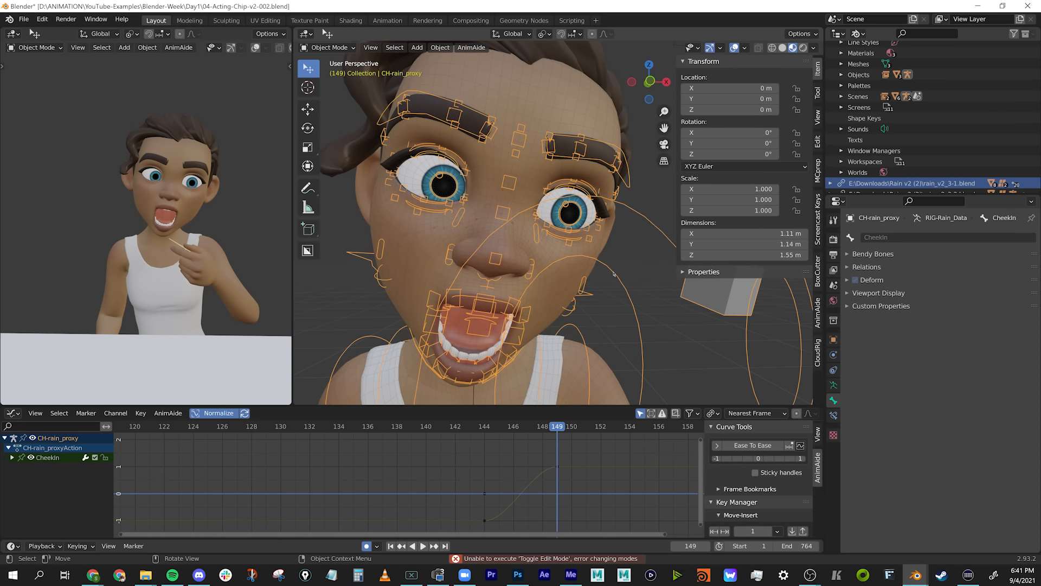
key("alt+a")
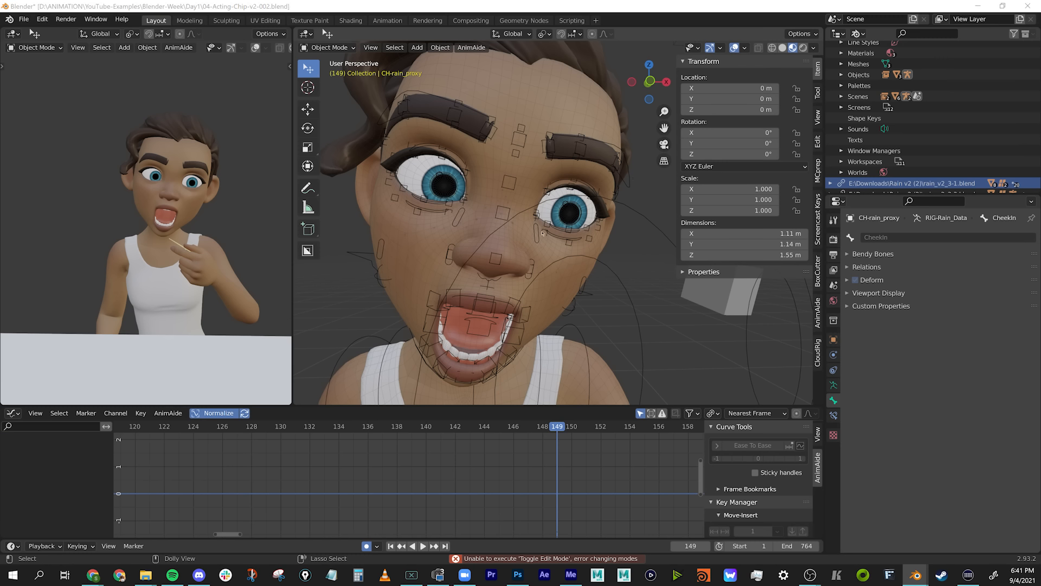
Bring up the Save As file browser, shrink and reposition its window, and start editing the file name.
key("ctrl+o")
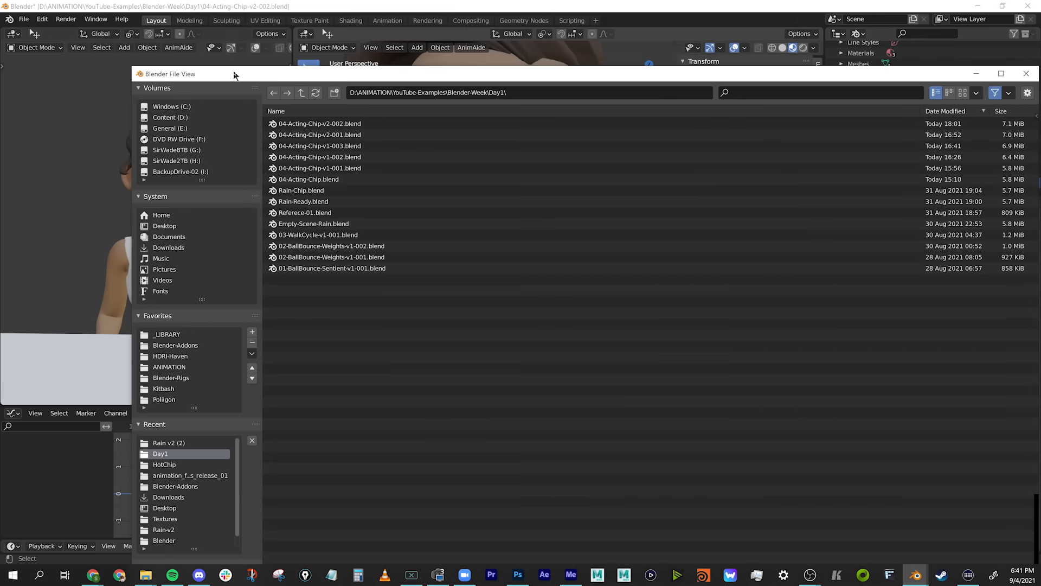
left_click_drag(131, 68, 502, 308)
left_click_drag(623, 315, 405, 119)
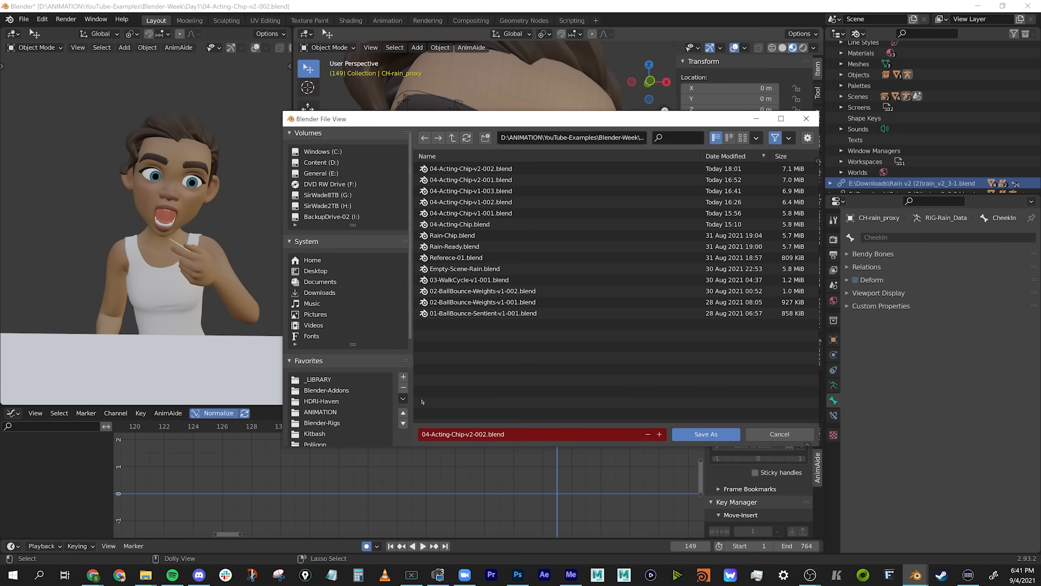
left_click(469, 434)
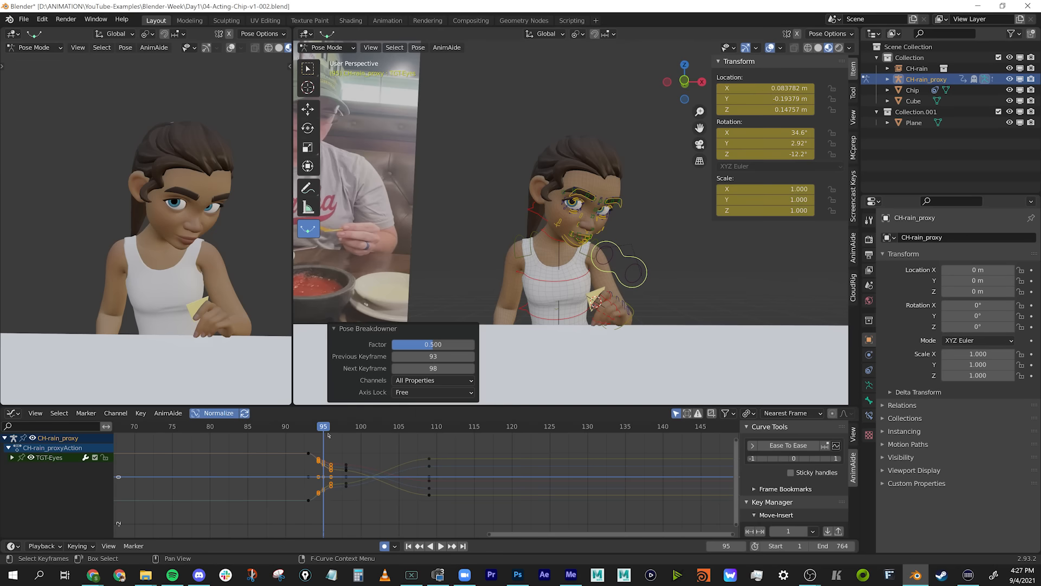
Try an in-between for the eye target at frame 103, undo it, and deselect its keys.
left_click_drag(369, 426, 414, 426)
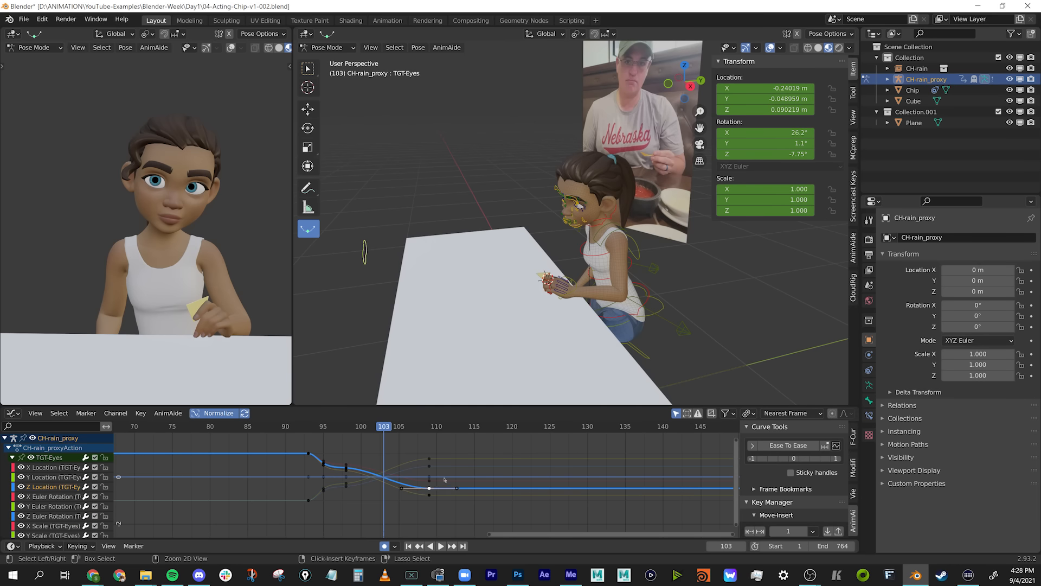
key("ctrl+v")
key("ctrl+z")
left_click_drag(700, 247, 727, 246)
key("ctrl+z")
left_click(416, 464)
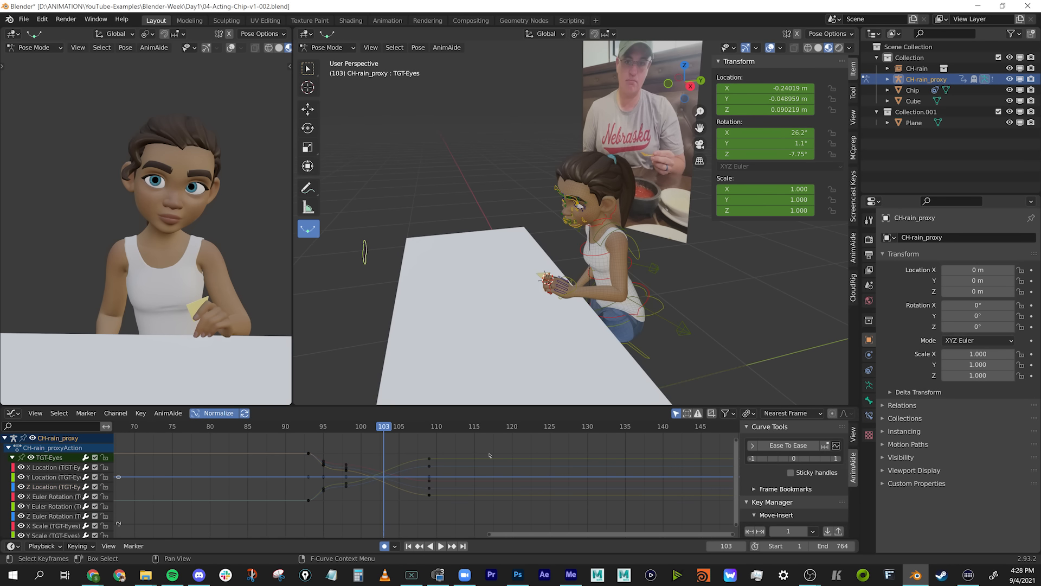
Box-select the character's rig controls and key their held pose at frames 121 and 130.
key("space")
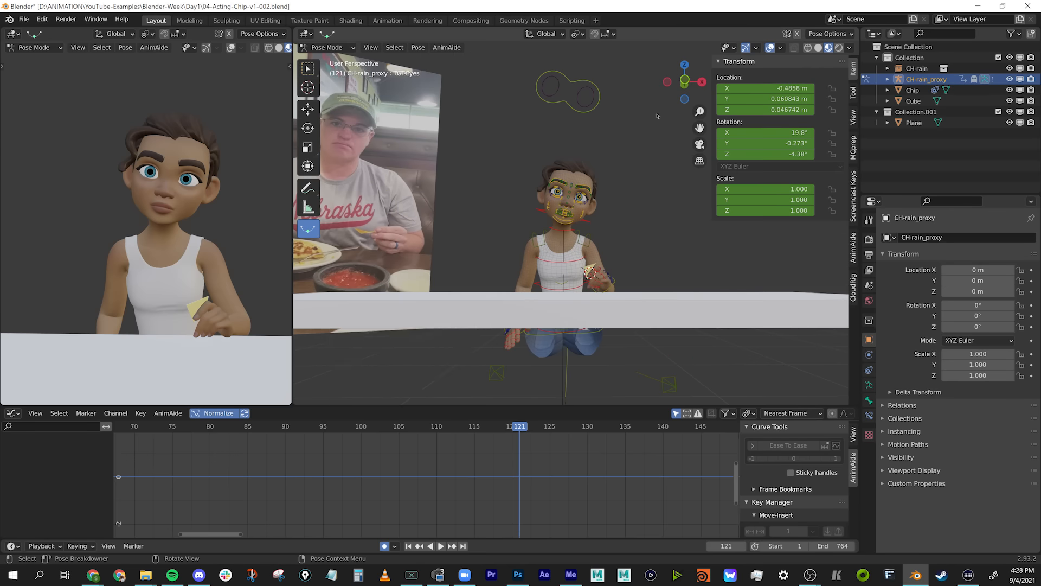
key("shift+e")
left_click(595, 230)
key("w")
left_click_drag(462, 75, 674, 353)
key("space")
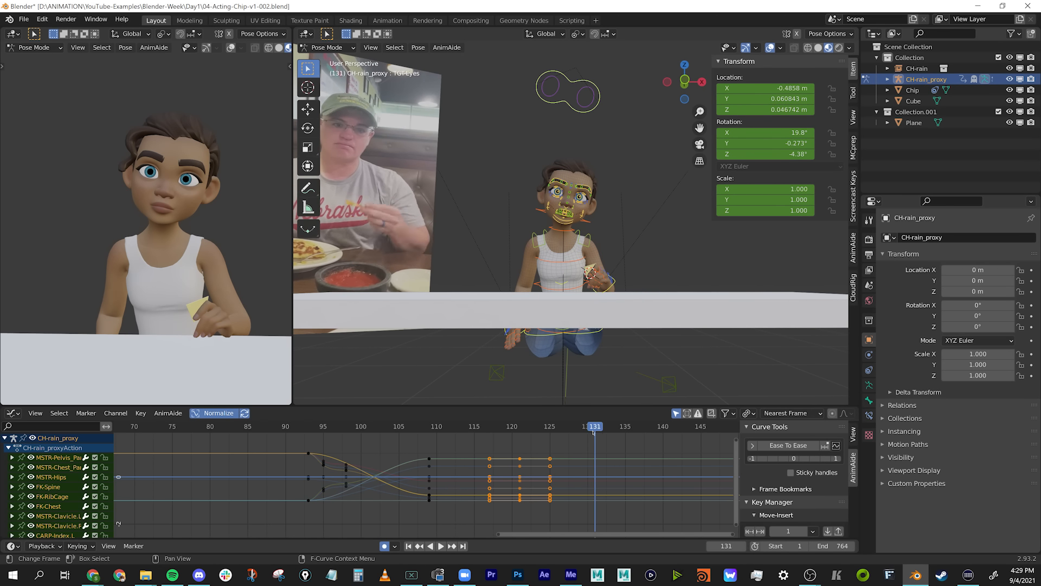
key("space")
key("i")
Move the left hand's IK control slightly at frame 130 and rotate it to about X 105°, Y -8°, Z -59.5°.
left_click(615, 270)
left_click(612, 280)
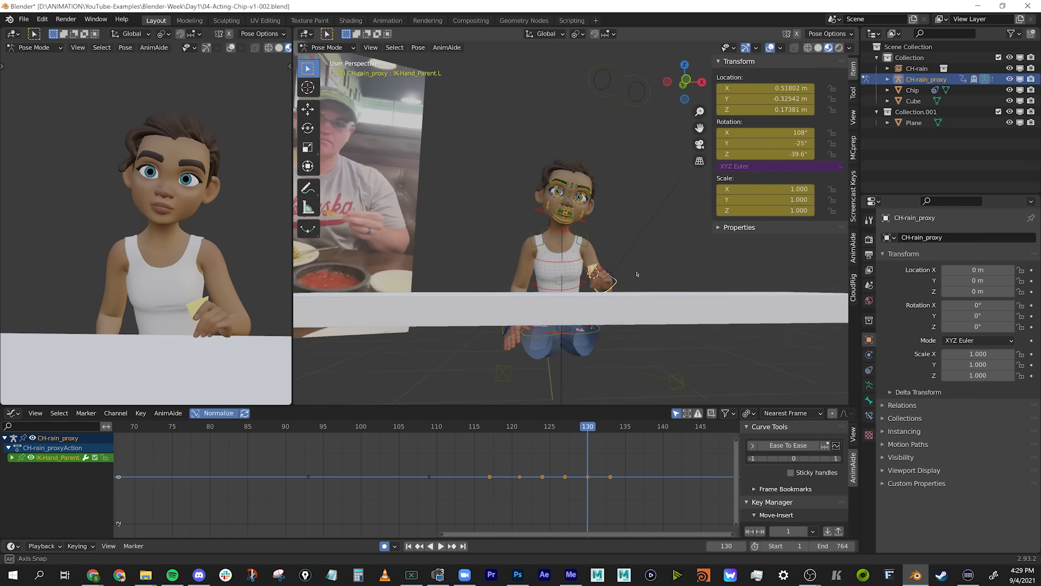
key("g")
left_click(641, 261)
key("r")
left_click(653, 242)
key("r")
key("r")
left_click(664, 262)
key("r")
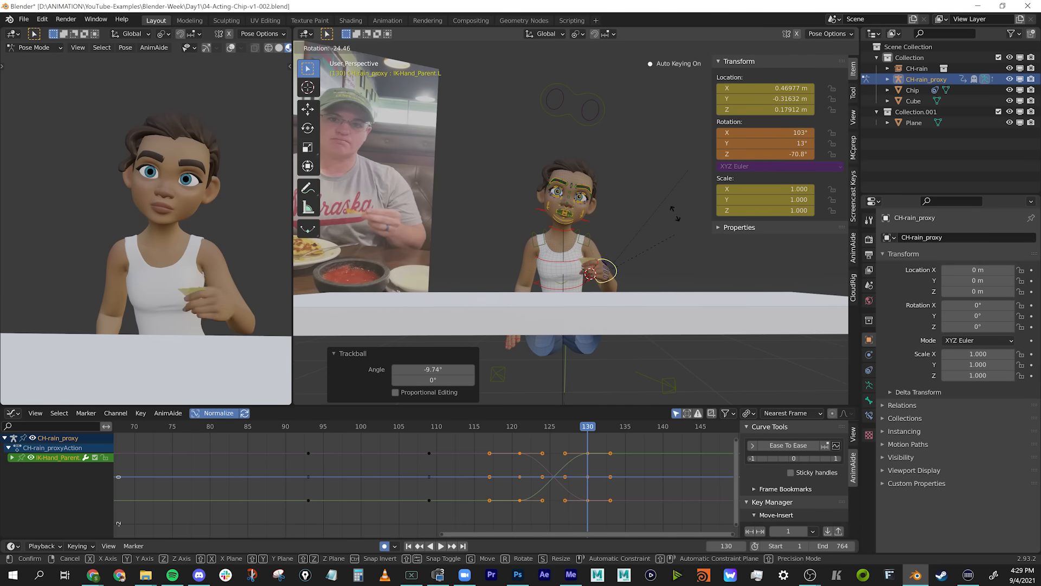
left_click(651, 260)
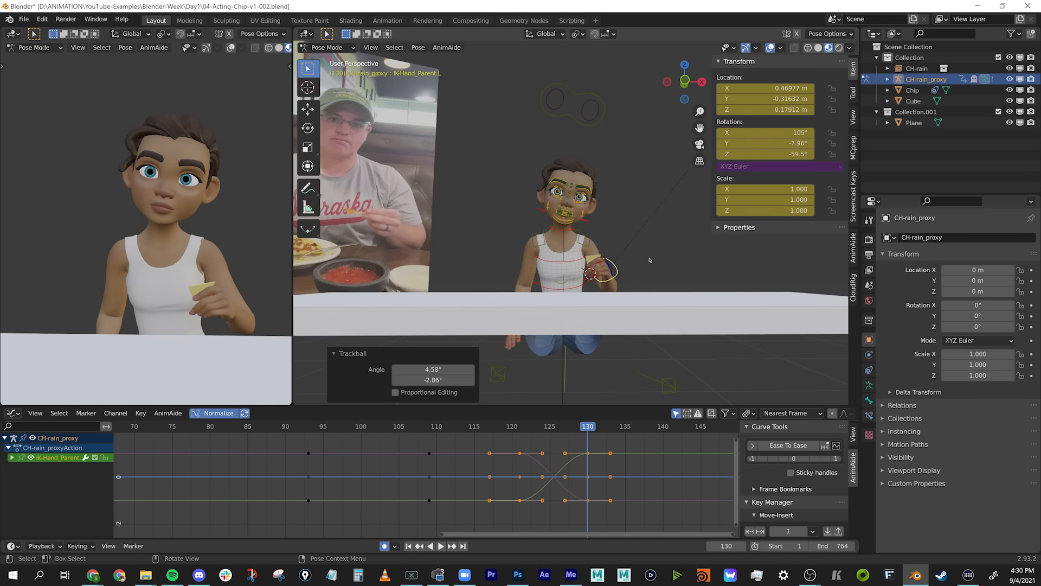
Trackball-rotate the left clavicle control slightly at frame 130 and key the adjusted pose.
key("Down")
key("Up")
middle_click_drag(651, 271, 526, 267)
left_click(613, 228)
key("r")
key("r")
left_click(619, 259)
key("Down")
key("Up")
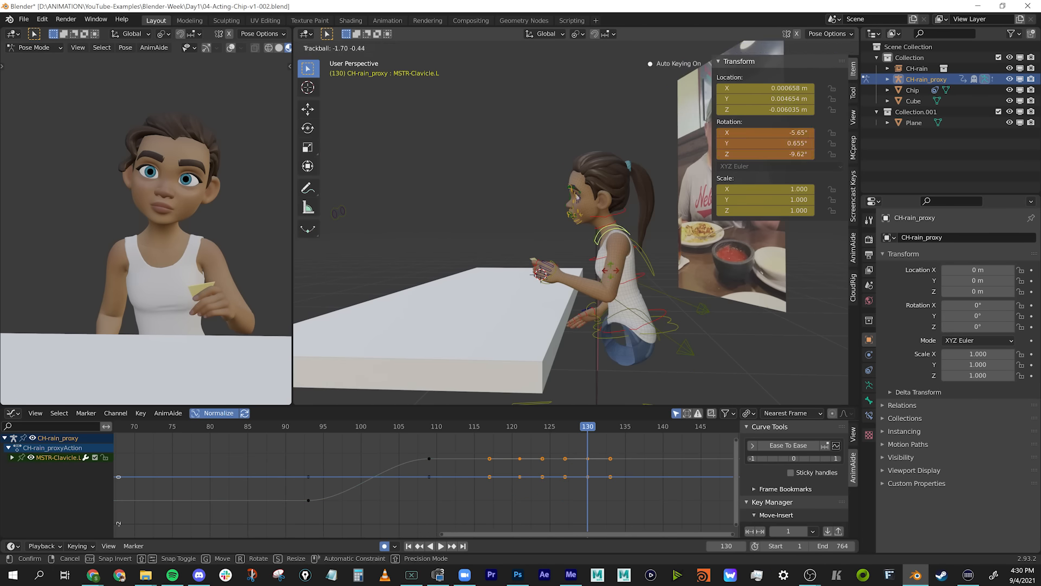
key("i")
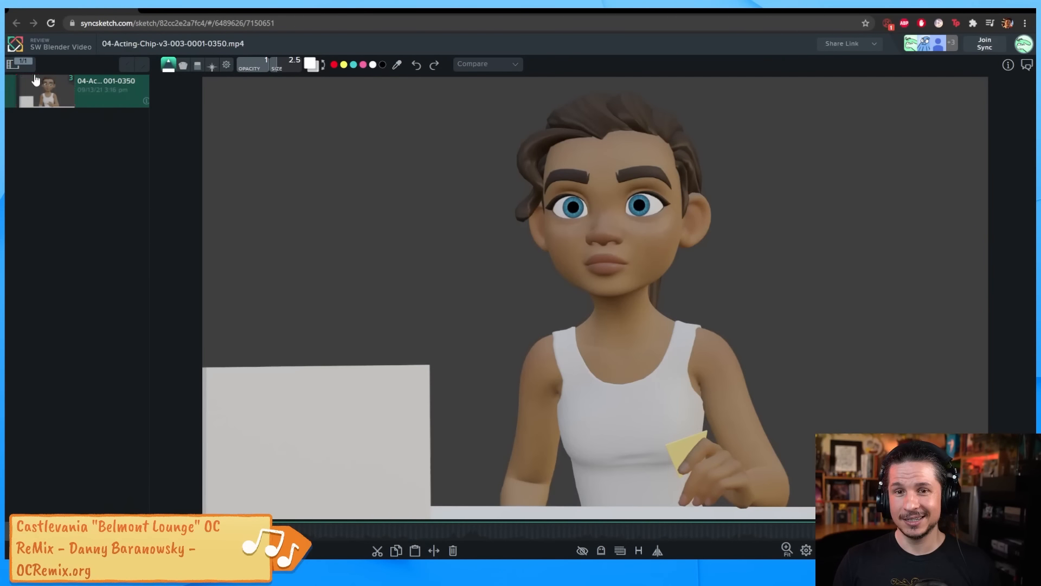
In the SyncSketch review of 04-Acting-Chip-v3-003-0001-0350.mp4, collapse the media list.
left_click(12, 64)
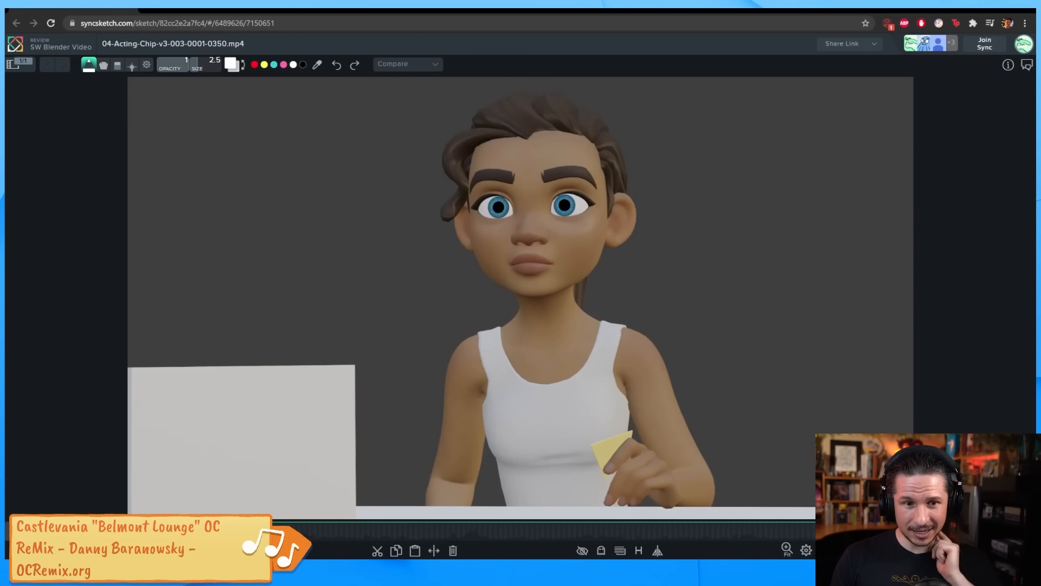
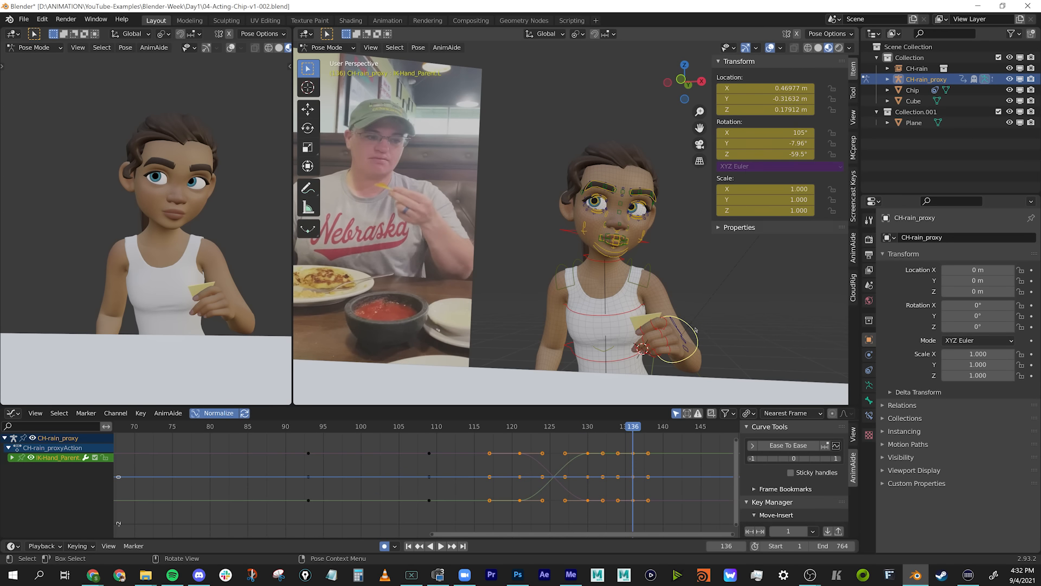
Play and scrub the character's acting animation, reviewing the hand motion and the lip shapes around frame 55.
key("space")
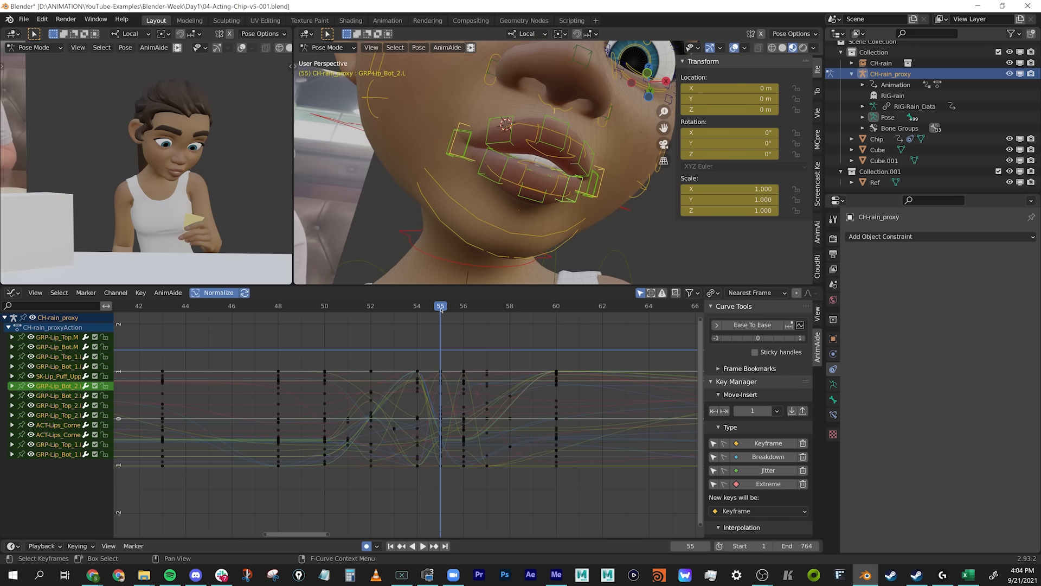
left_click_drag(383, 311, 267, 339)
key("space")
key("space")
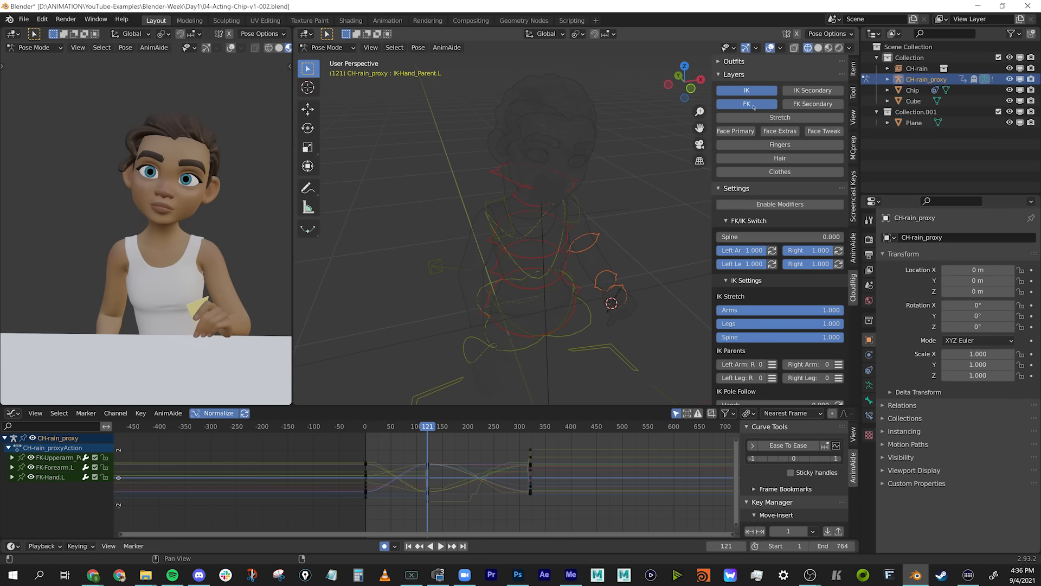
Box-select the left arm's keys just after frame 123 and open the F-curve options for the left hand's IK control.
scroll(780, 217, "down", 3)
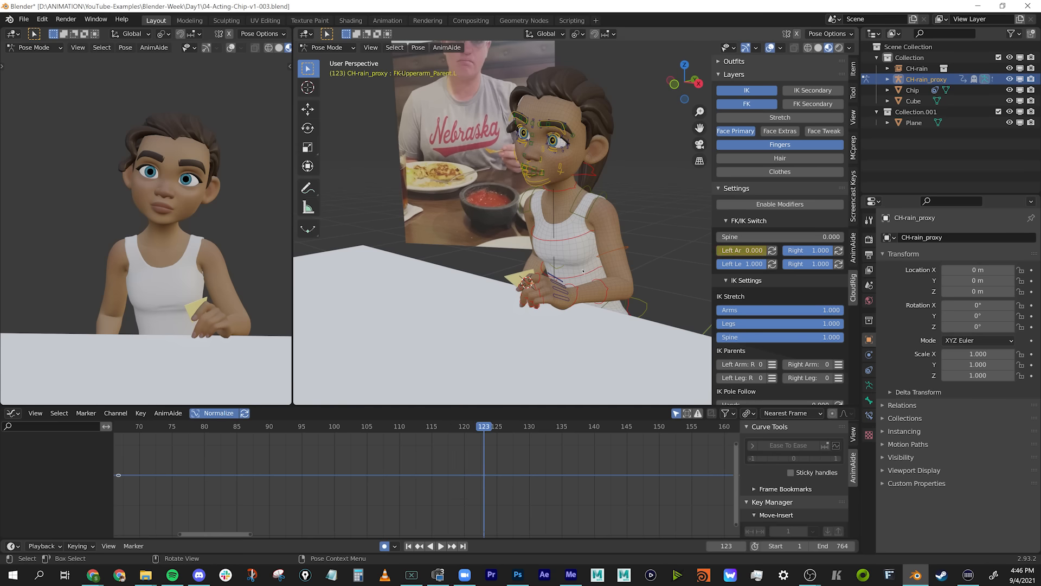
left_click_drag(491, 456, 509, 474)
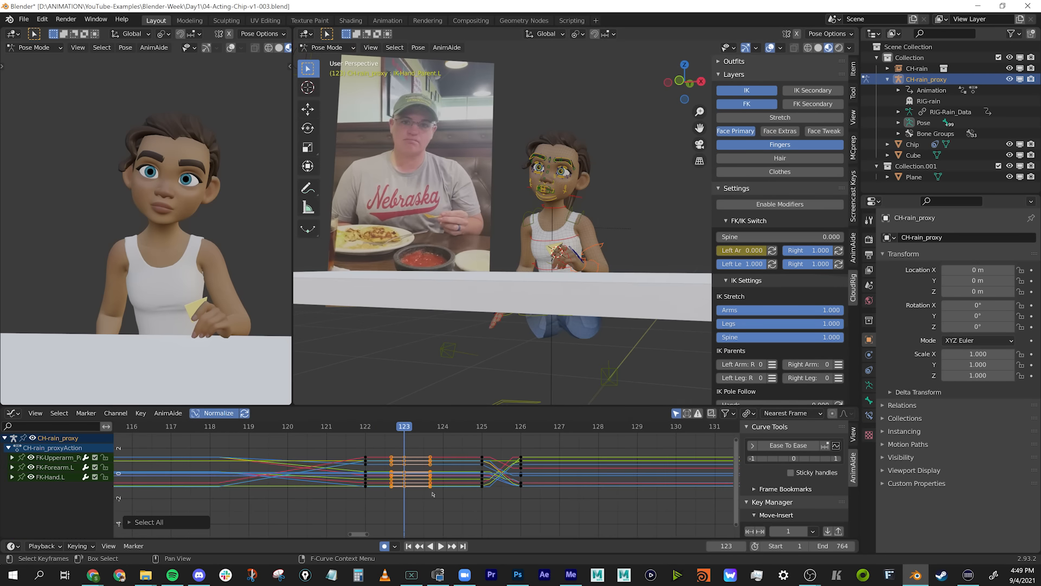
right_click(402, 467)
mouse_move(414, 470)
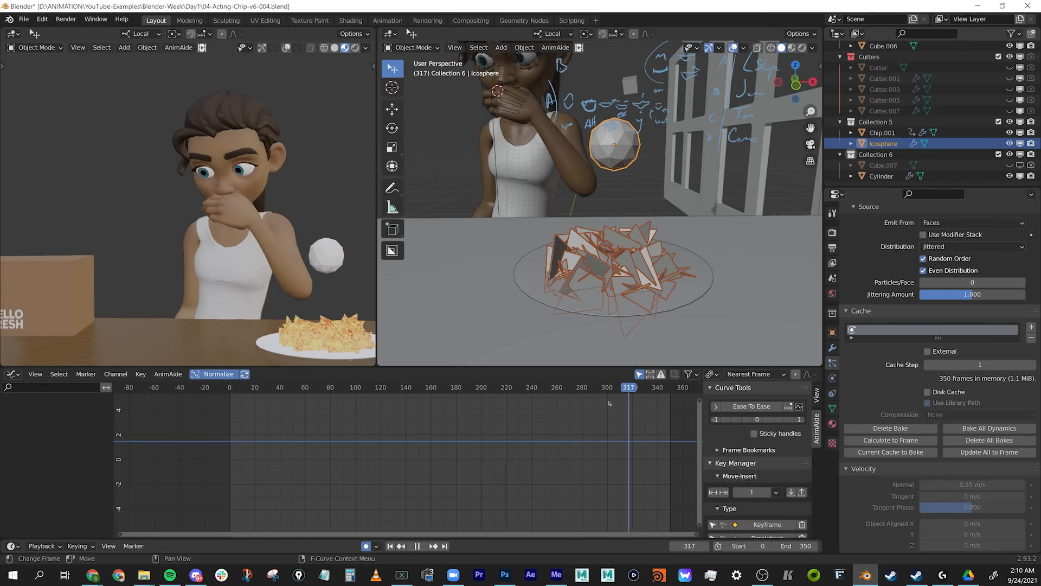
Stop the playback at frame 316 and inspect the particle-generated chip pile on the plate.
key("space")
left_click(627, 252)
left_click(627, 252)
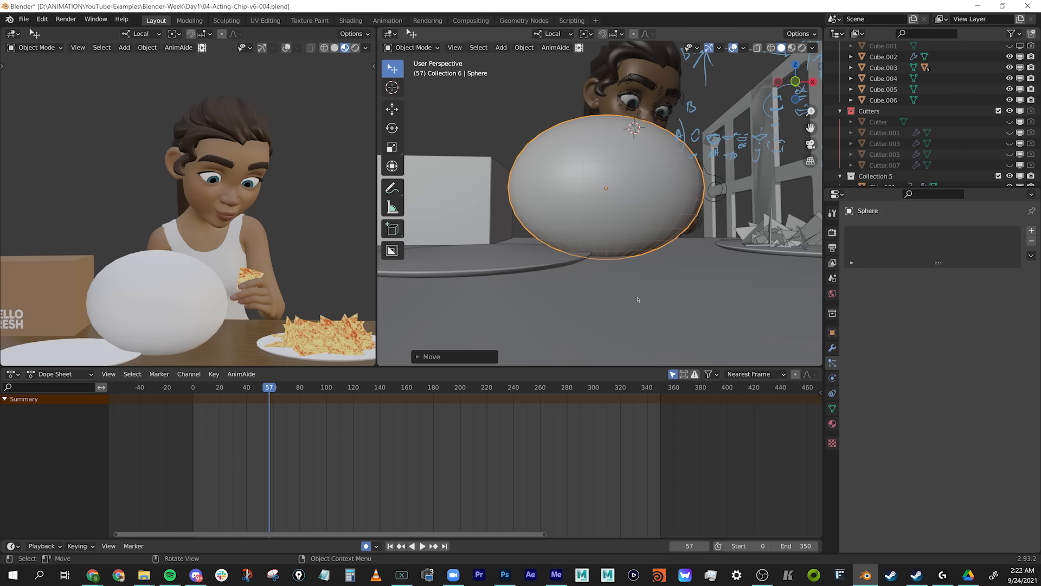
middle_click_drag(638, 299, 651, 291)
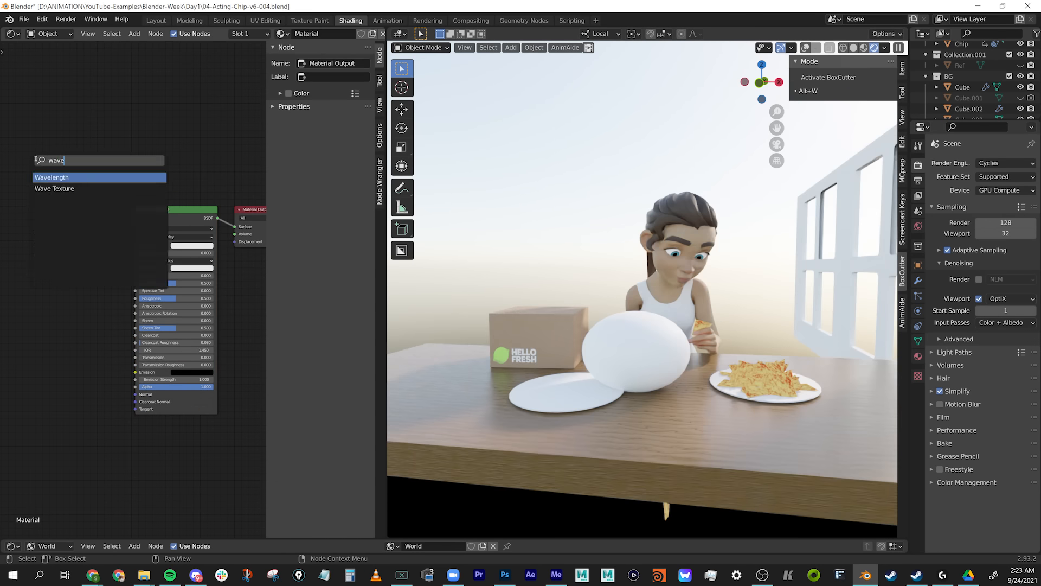
Add a Wave Texture node and a MixRGB node to the watermelon's material.
left_click_drag(88, 144, 147, 241)
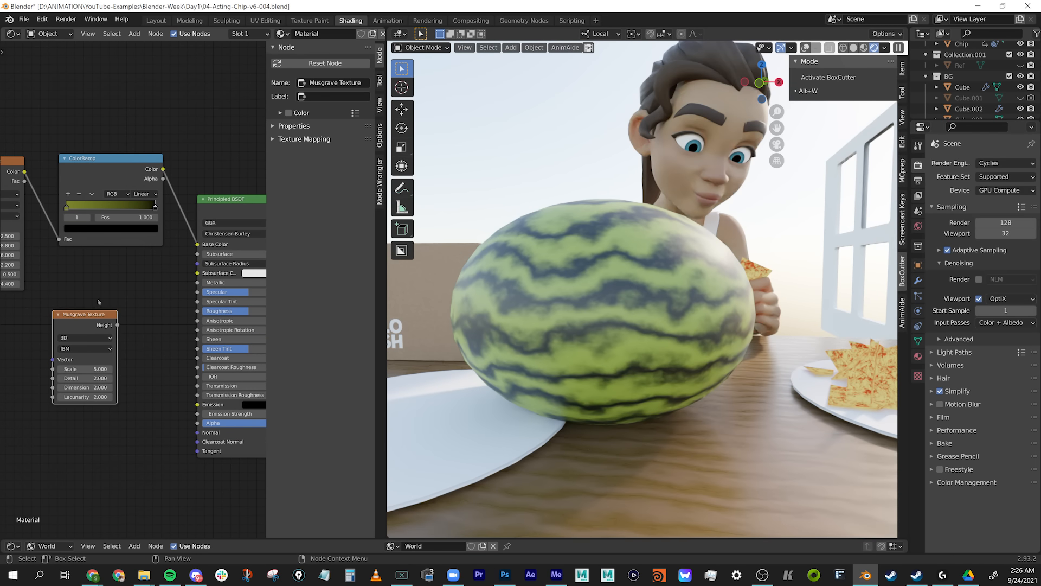
key("shift+a")
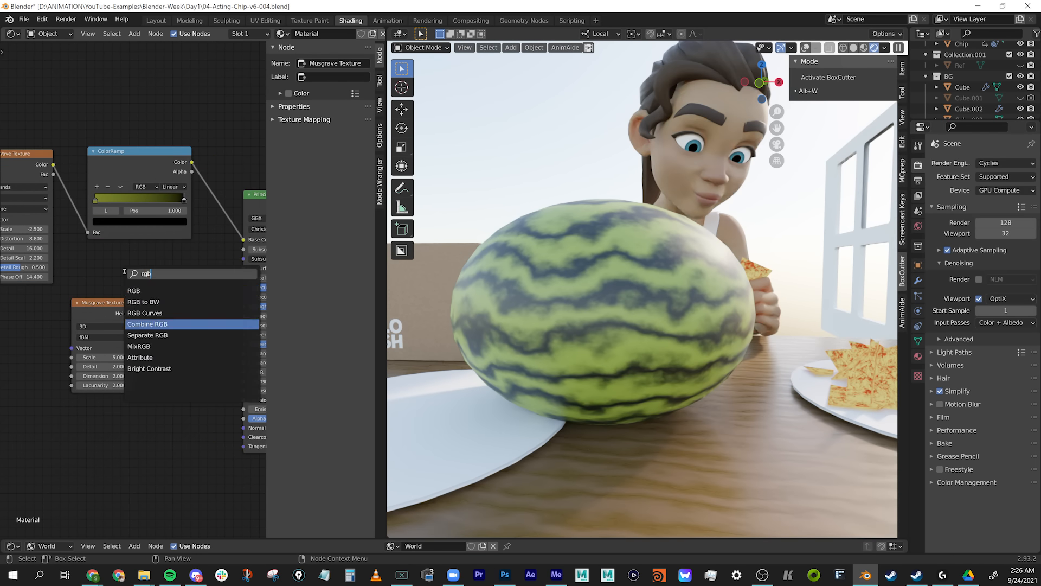
left_click(124, 260)
left_click(124, 261)
left_click(155, 289)
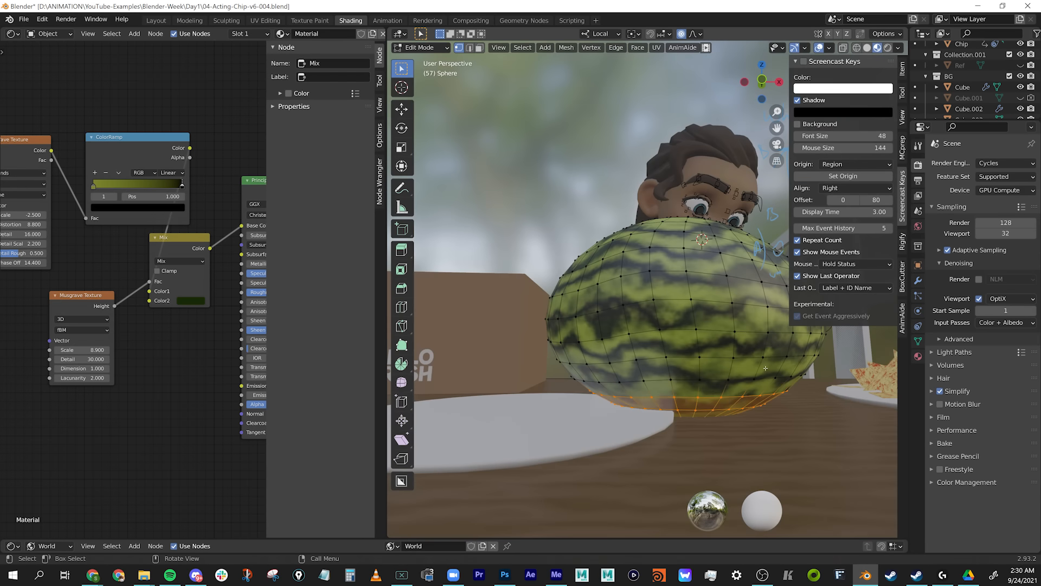
Box-select the vertices along the watermelon's underside in Edit Mode.
left_click_drag(600, 431, 778, 410)
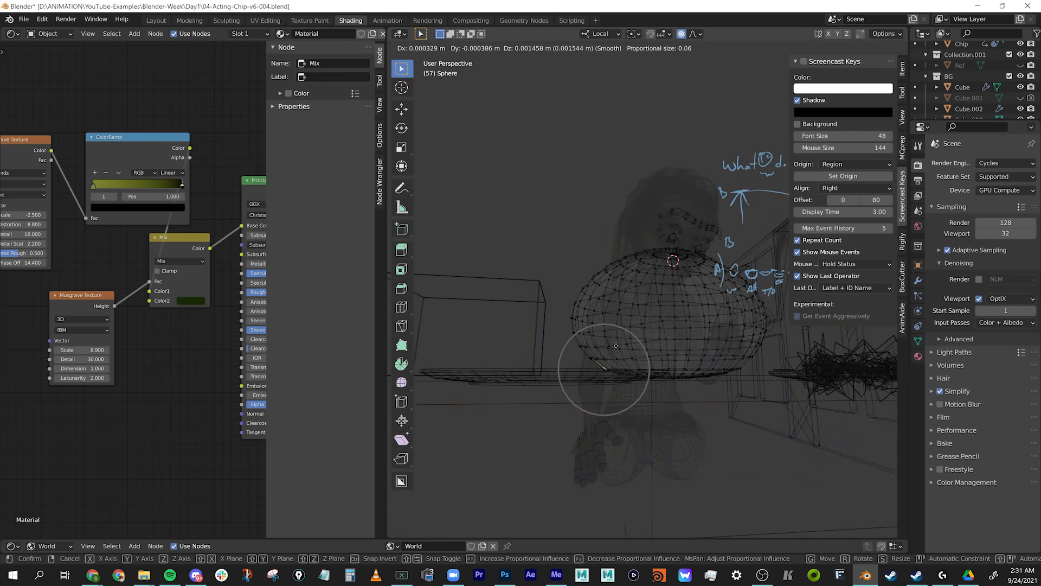
left_click(674, 359)
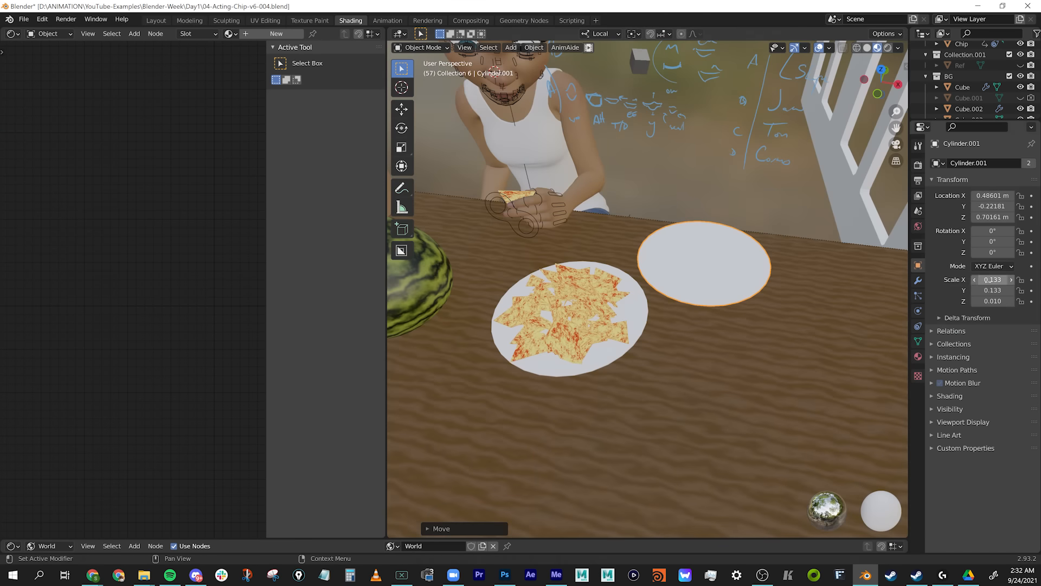
Reposition the watermelon on the table and move the Hello Fresh box along the X axis.
key("g")
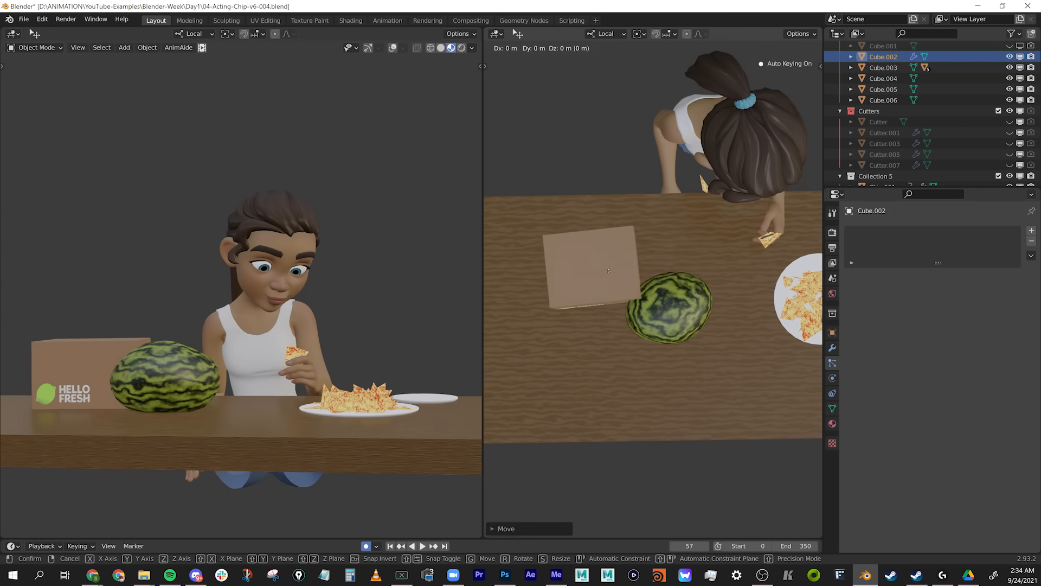
key("g")
key("x")
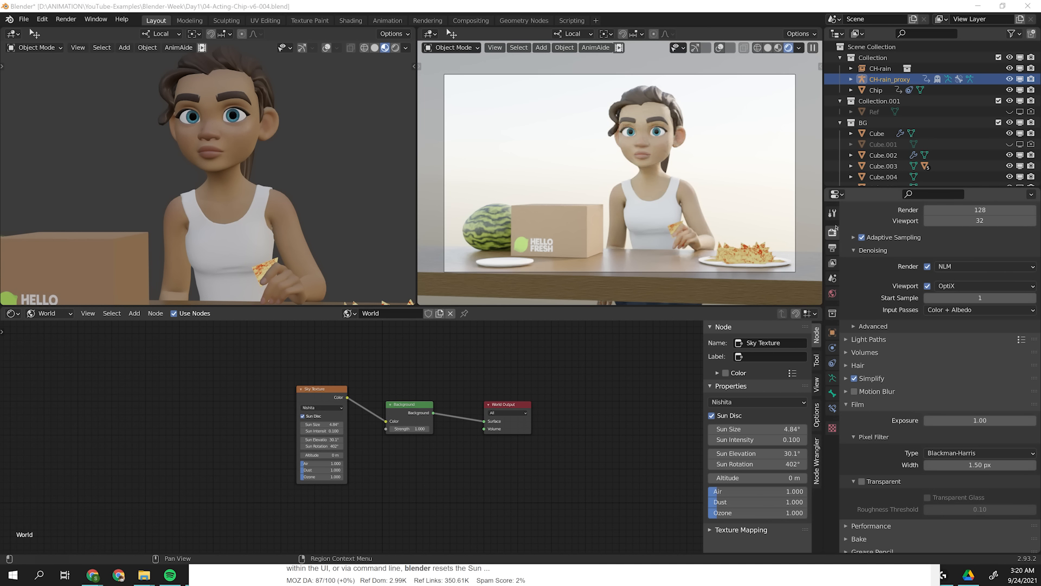
Toggle the film's Transparent option in the render settings.
left_click(862, 481)
left_click(862, 481)
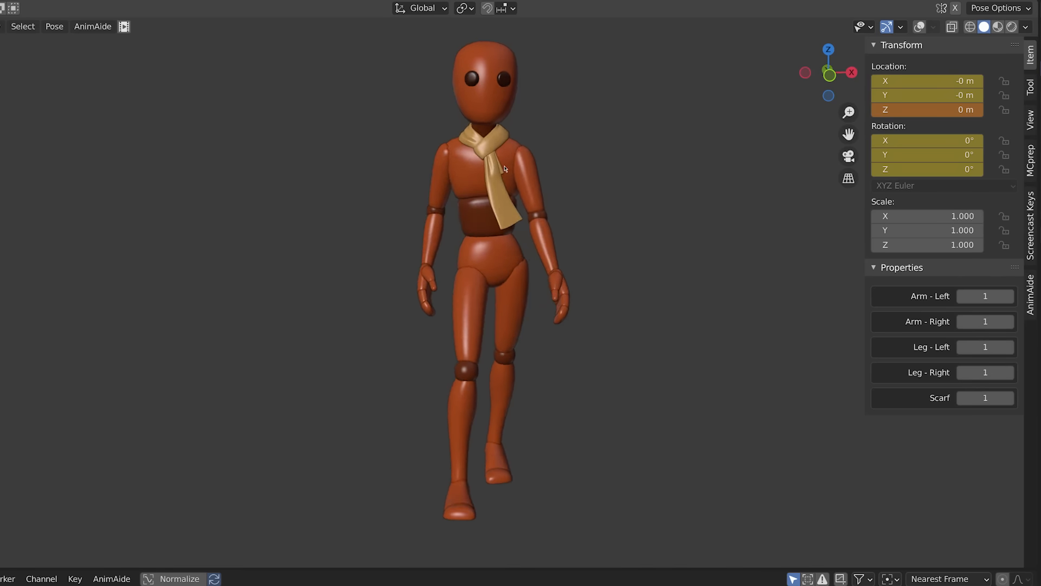
Examine the mannequin's walk animation from the front and the side.
middle_click_drag(555, 171, 602, 173)
middle_click_drag(661, 177, 1040, 190)
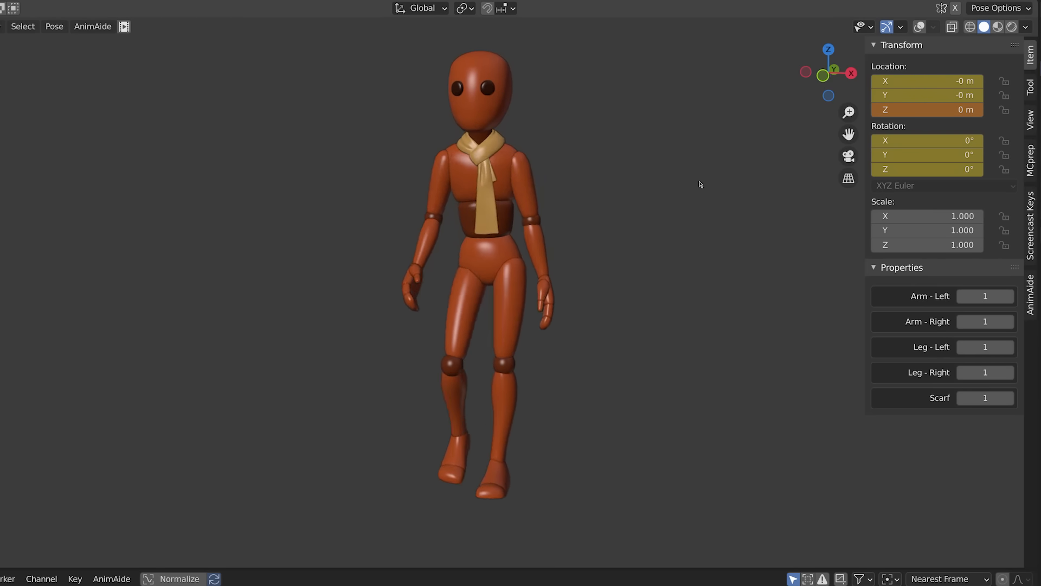
middle_click_drag(626, 183, 754, 191)
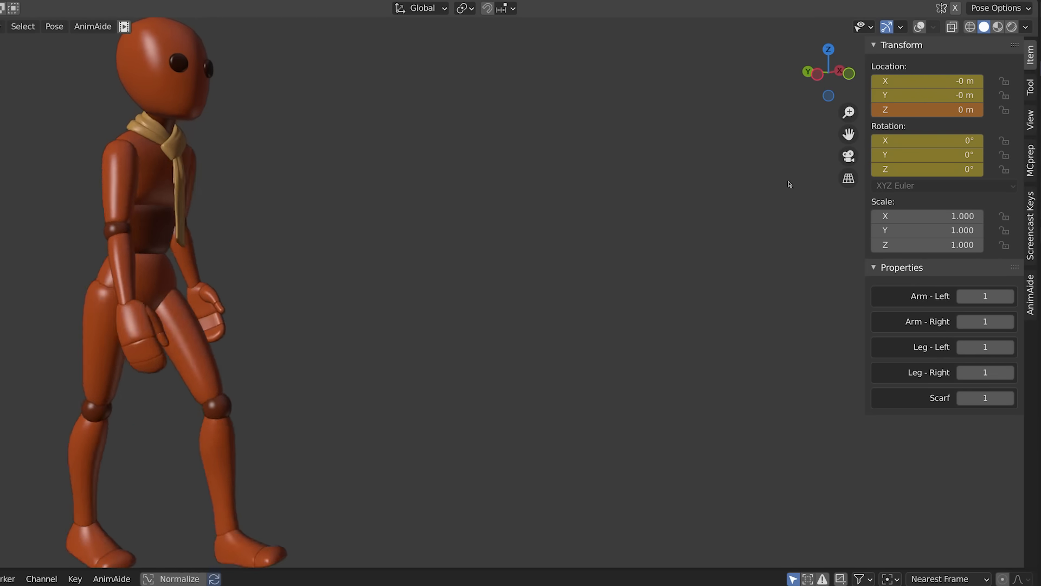